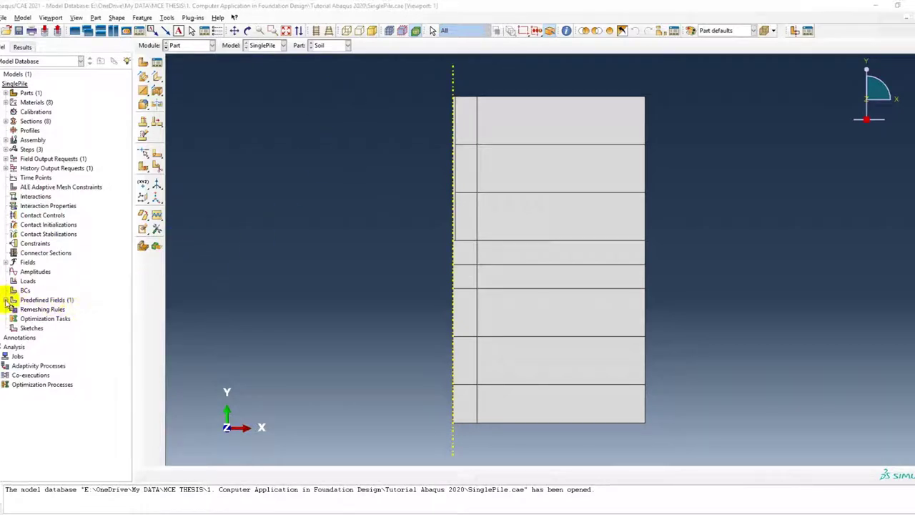
# Step: Review the SinglePile keywords around the initial geostatic stress lines, closing the editor without saving
pyautogui.click(5, 300)
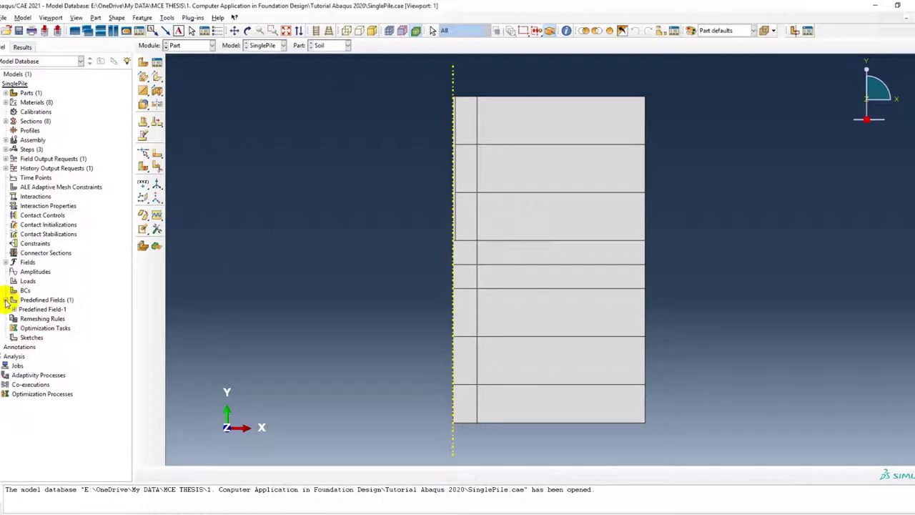
pyautogui.click(23, 17)
pyautogui.moveTo(40, 77)
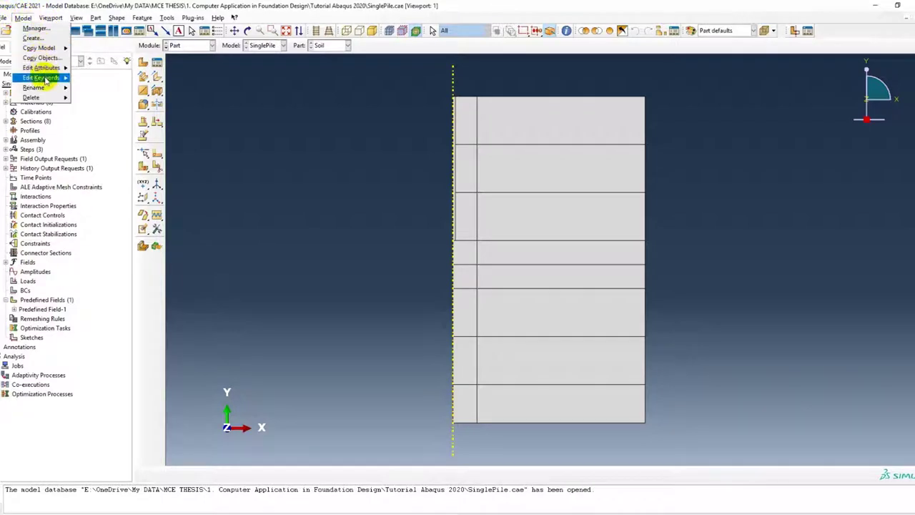
pyautogui.click(92, 79)
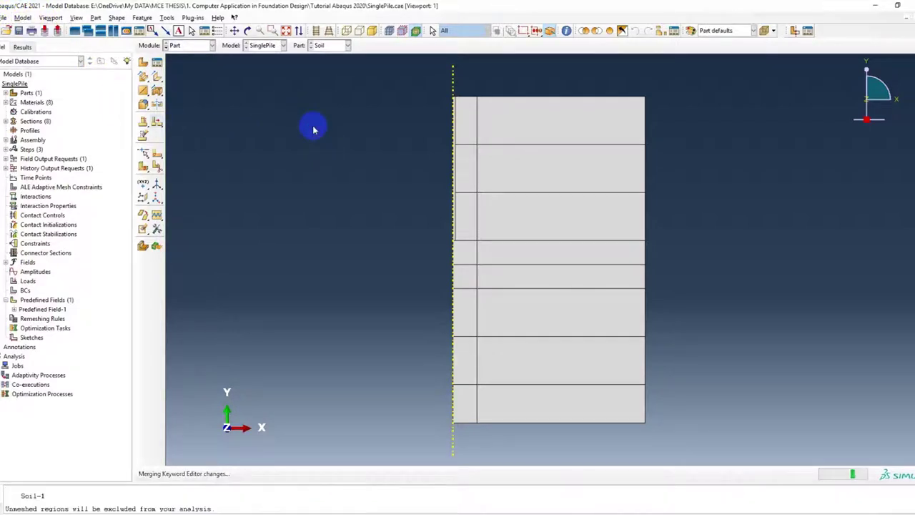
pyautogui.moveTo(252, 85); pyautogui.dragTo(262, 187)
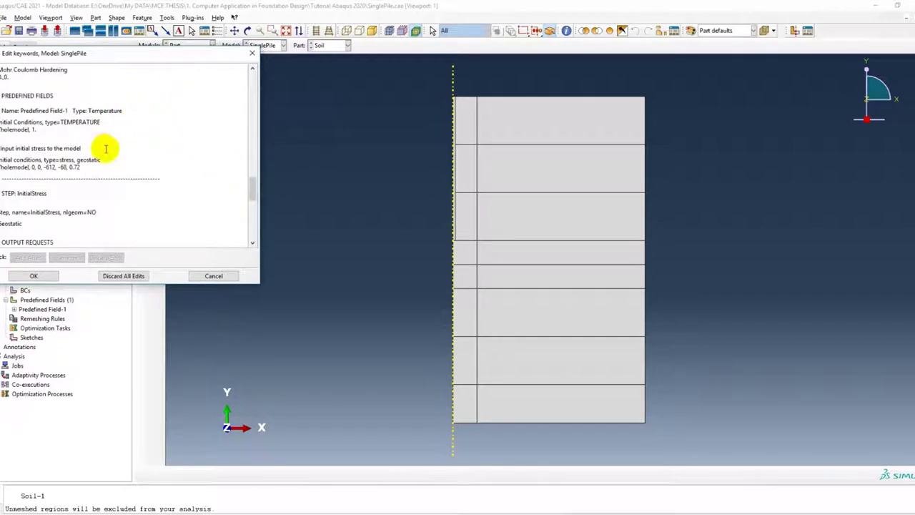
pyautogui.click(13, 141)
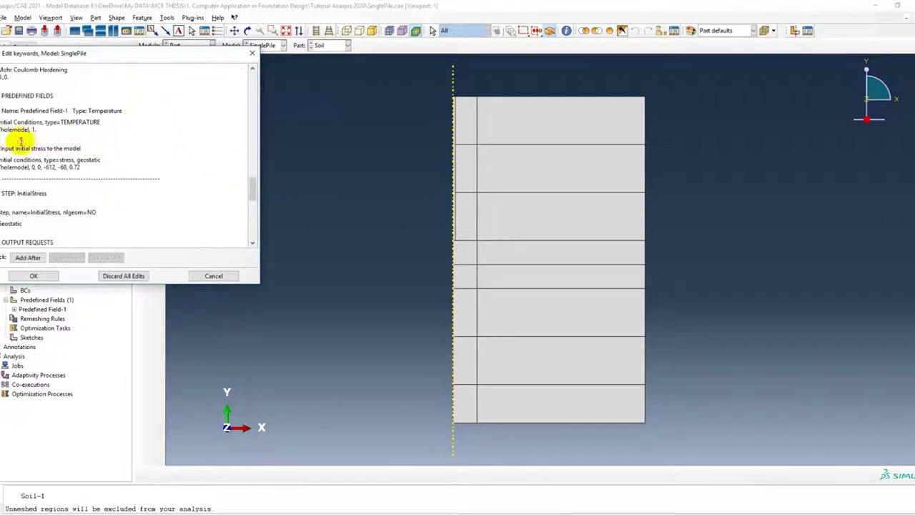
pyautogui.moveTo(91, 168); pyautogui.dragTo(1, 158)
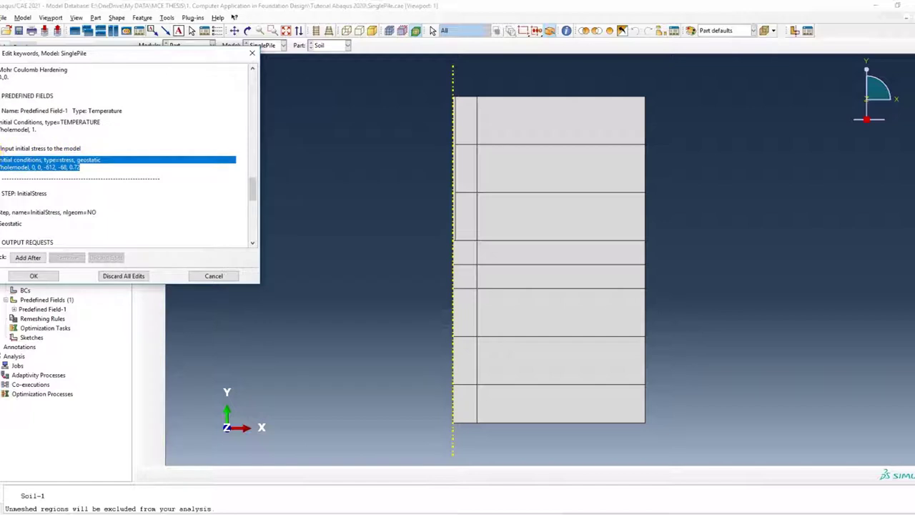
pyautogui.moveTo(98, 168); pyautogui.dragTo(1, 140)
pyautogui.click(98, 212)
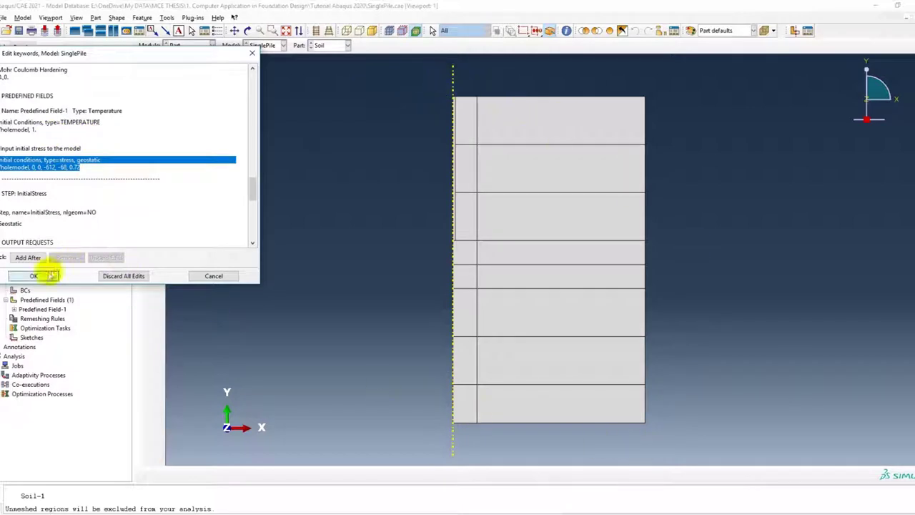
pyautogui.click(227, 275)
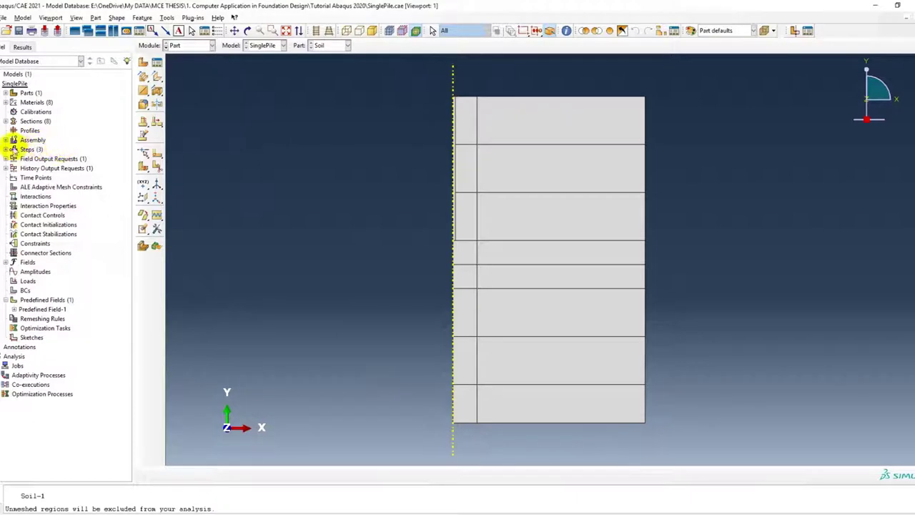
# Step: Create a new geometry set under Assembly > Sets, bringing the total to nine sets
pyautogui.click(6, 140)
pyautogui.click(35, 177)
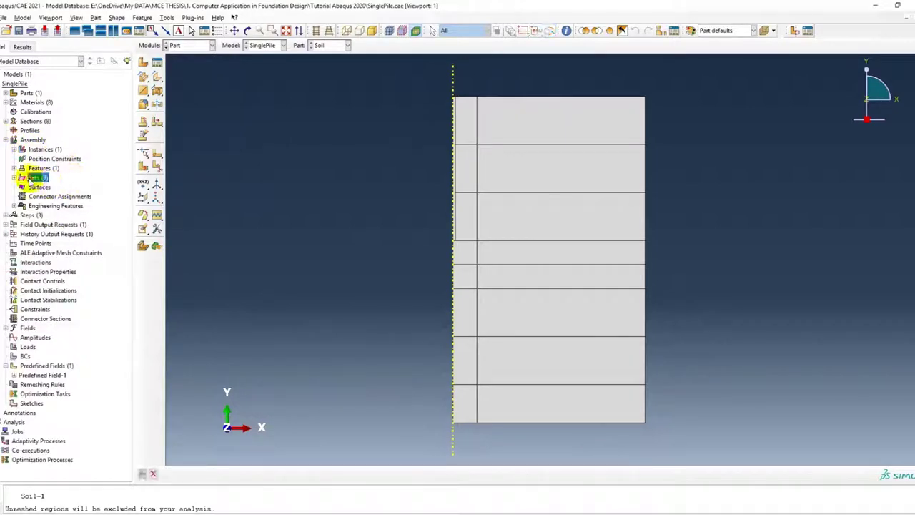
pyautogui.rightClick(31, 179)
pyautogui.click(58, 190)
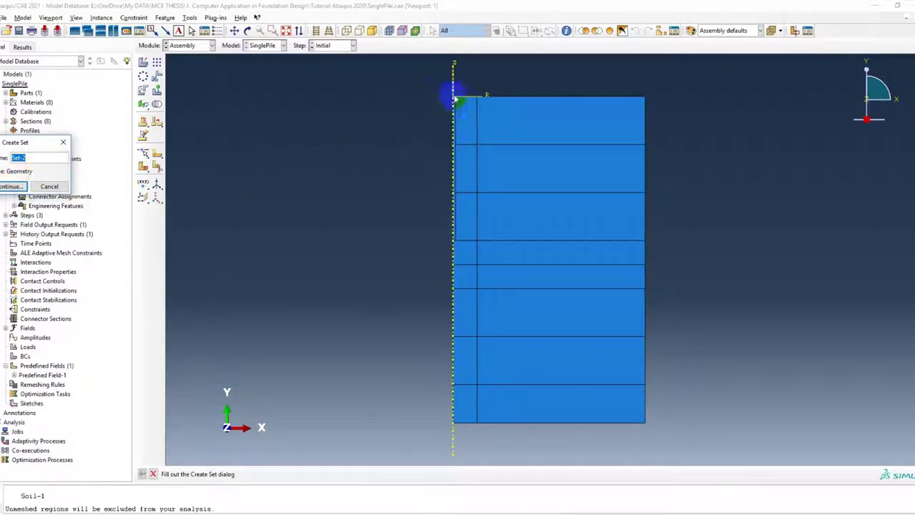
pyautogui.click(63, 142)
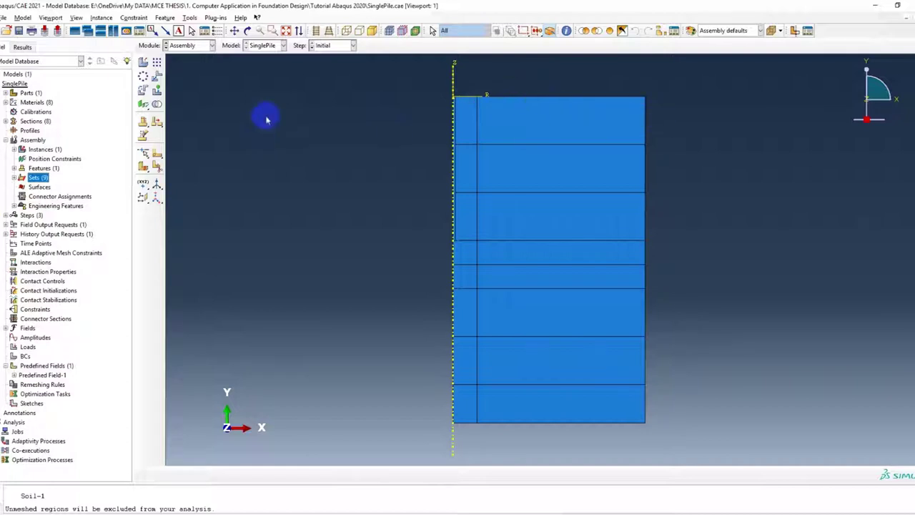
pyautogui.click(212, 45)
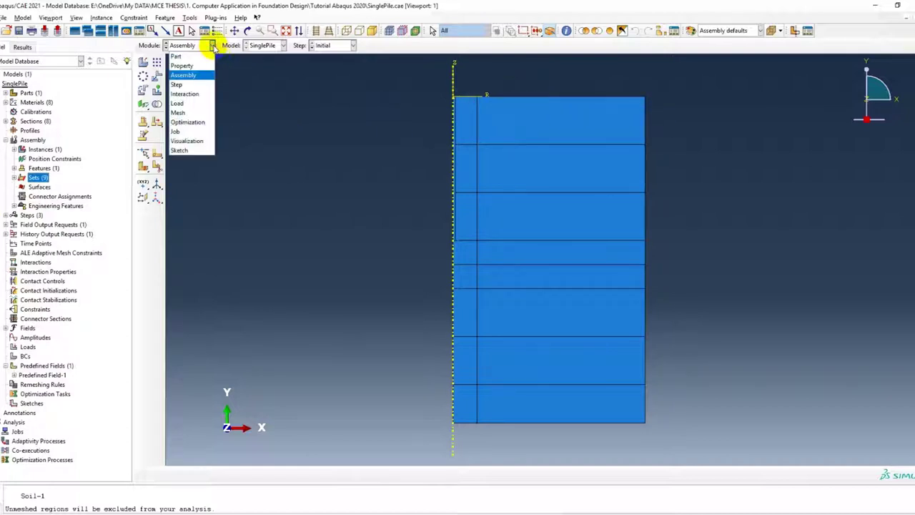
# Step: Switch to the Mesh module, dismiss the dependent-instance errors, and set the Soil part as the mesh target
pyautogui.click(179, 112)
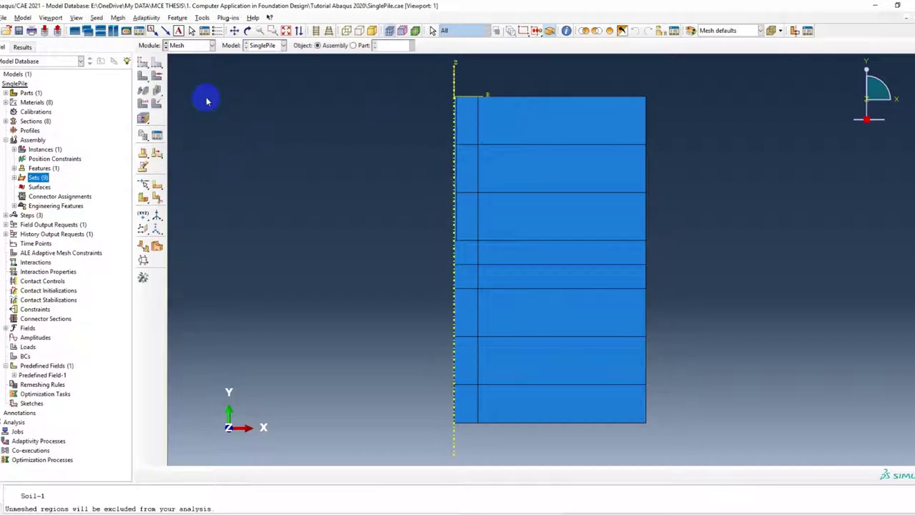
pyautogui.click(143, 63)
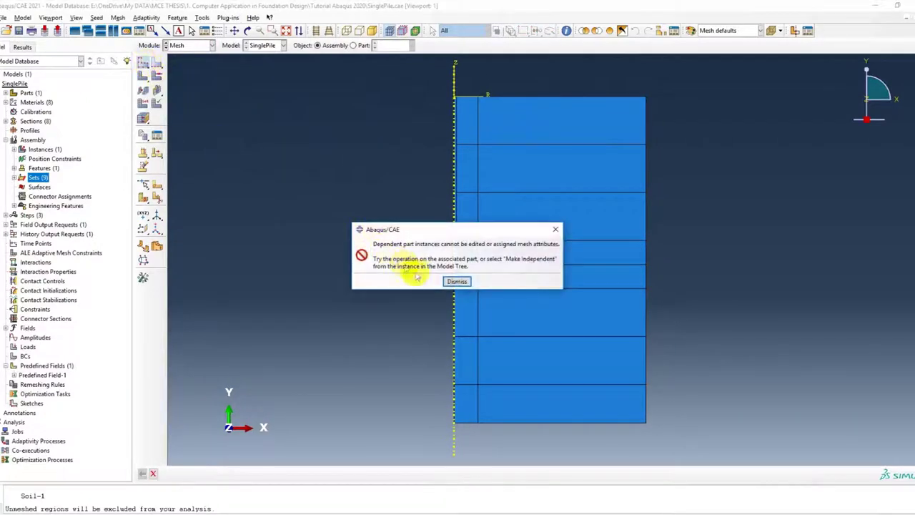
pyautogui.click(458, 282)
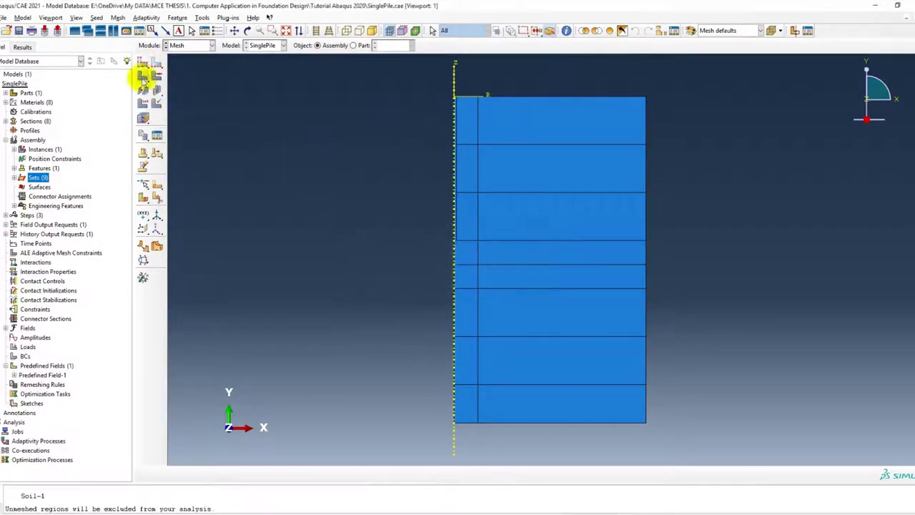
pyautogui.click(144, 75)
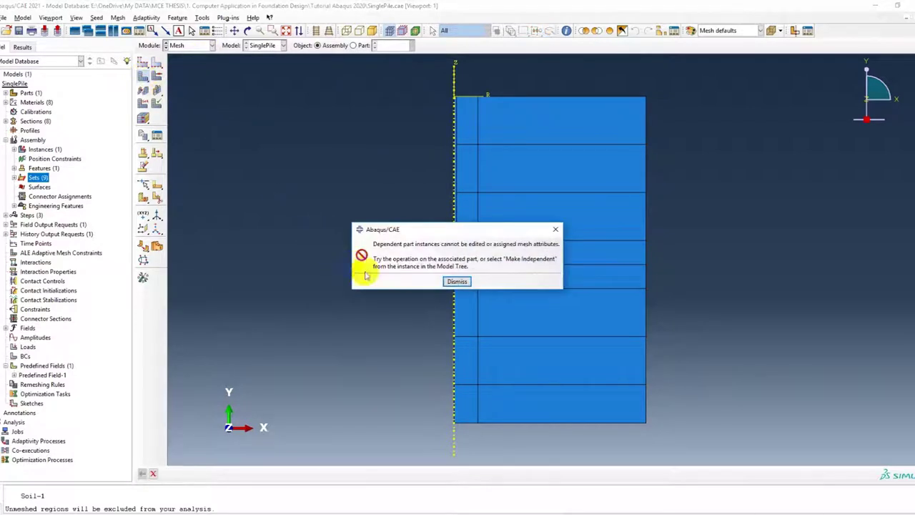
pyautogui.click(454, 280)
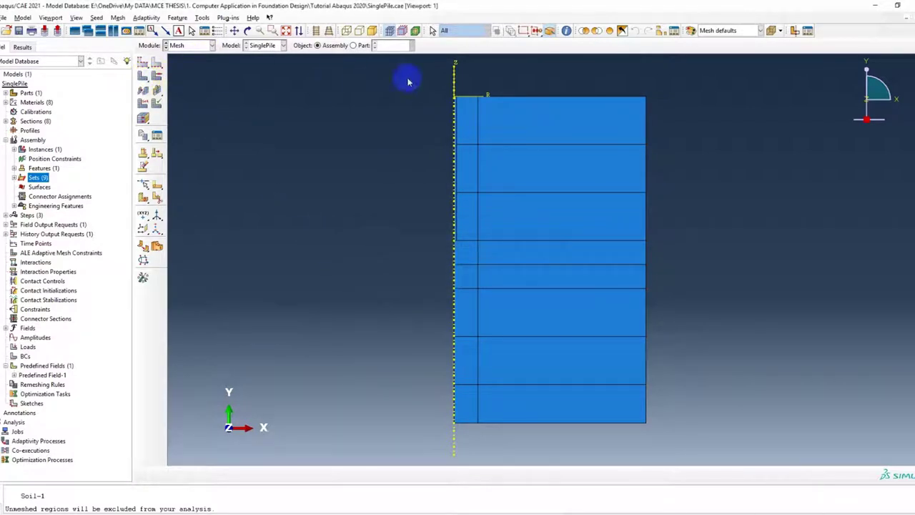
pyautogui.click(353, 45)
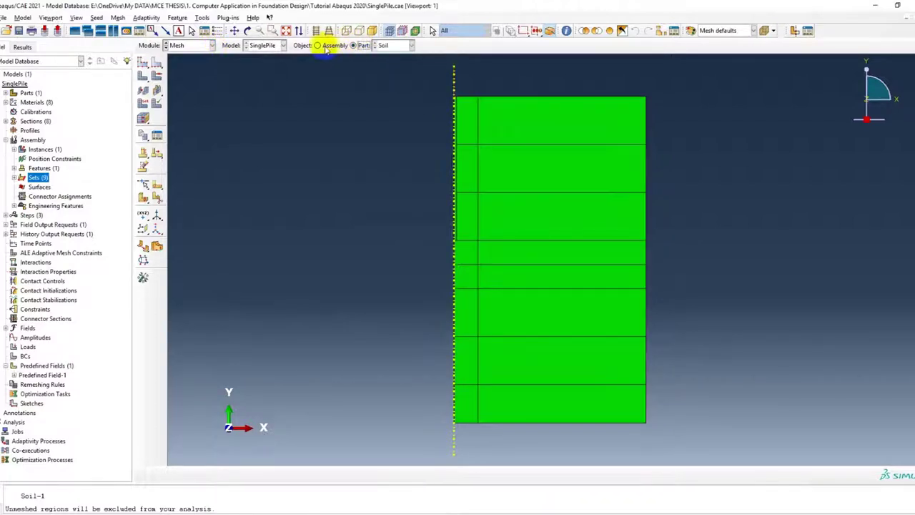
# Step: Seed the Soil part with an approximate global size of 1
pyautogui.click(319, 46)
pyautogui.click(353, 45)
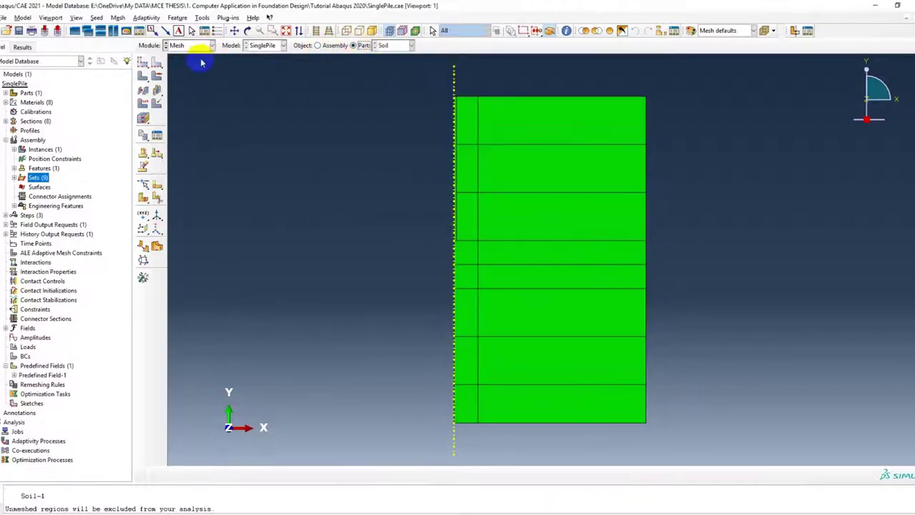
pyautogui.click(143, 63)
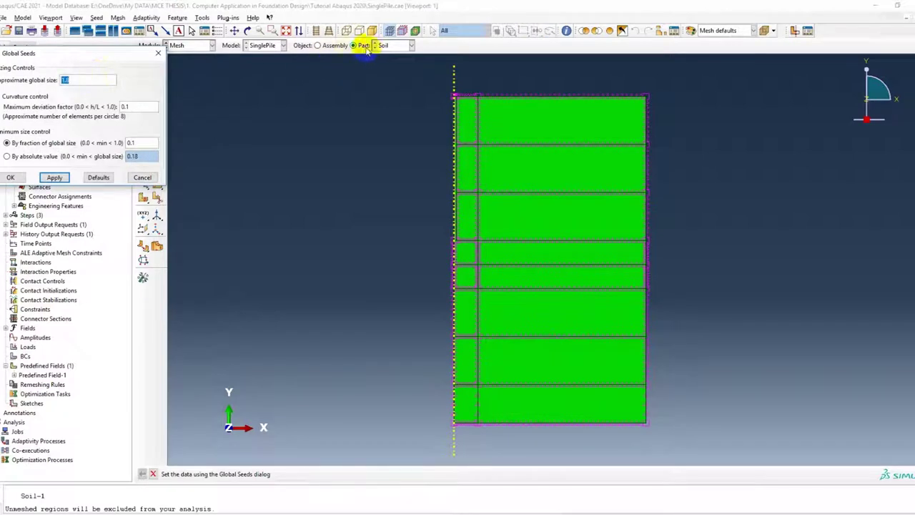
pyautogui.write('1')
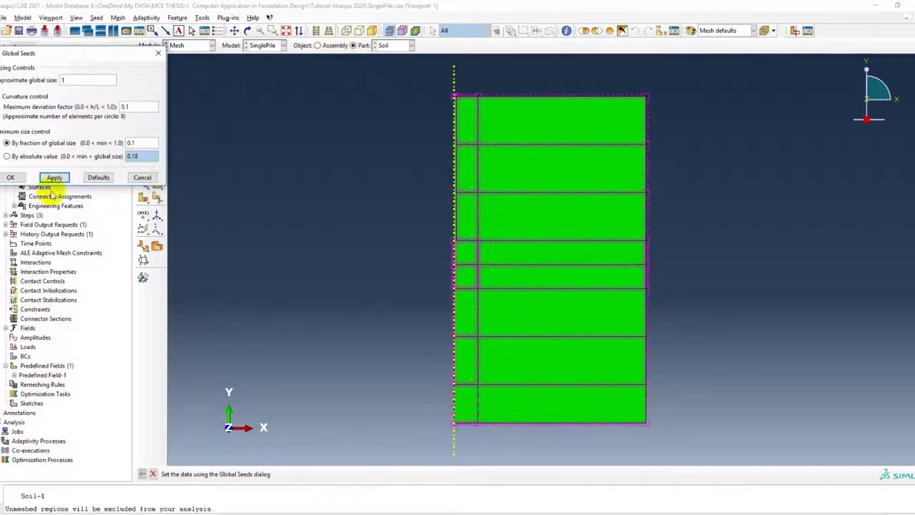
pyautogui.click(12, 178)
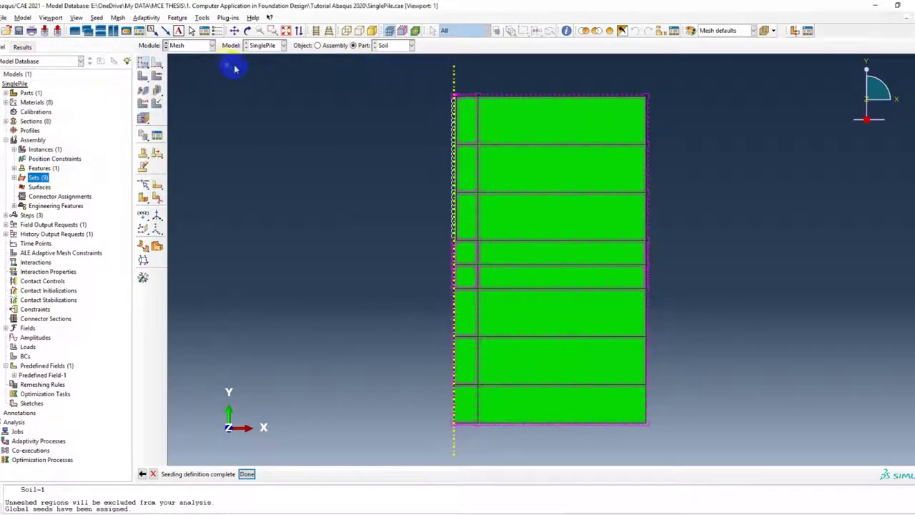
# Step: Generate the Soil part mesh, producing 3452 elements
pyautogui.click(212, 46)
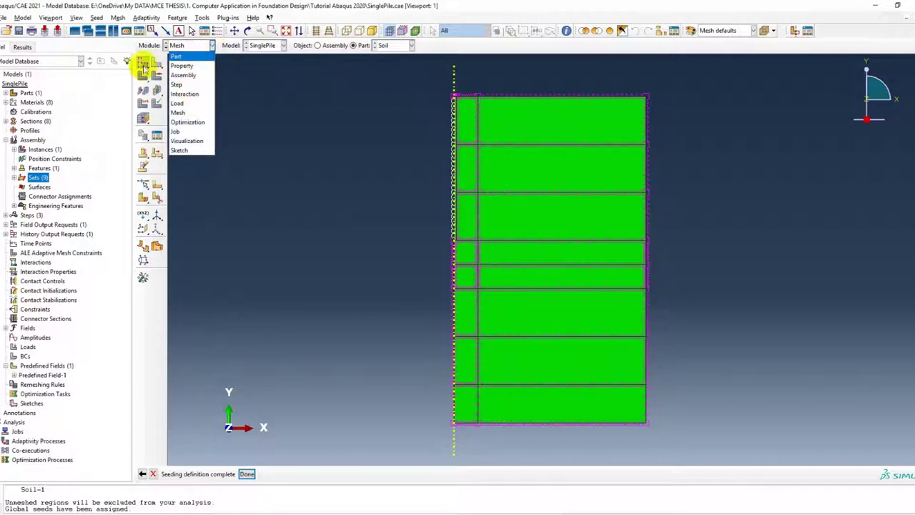
pyautogui.click(143, 75)
pyautogui.click(229, 474)
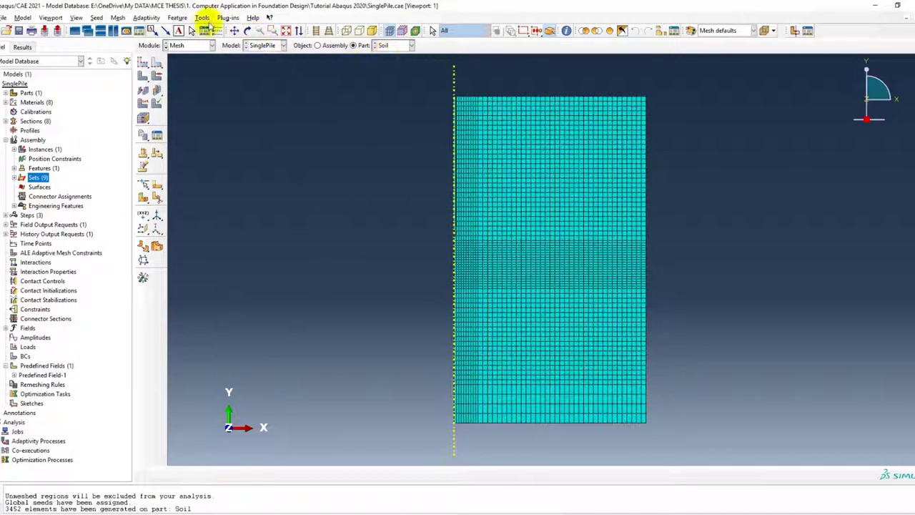
# Step: Create a node set named Master containing the top-left corner node of the soil mesh
pyautogui.rightClick(37, 178)
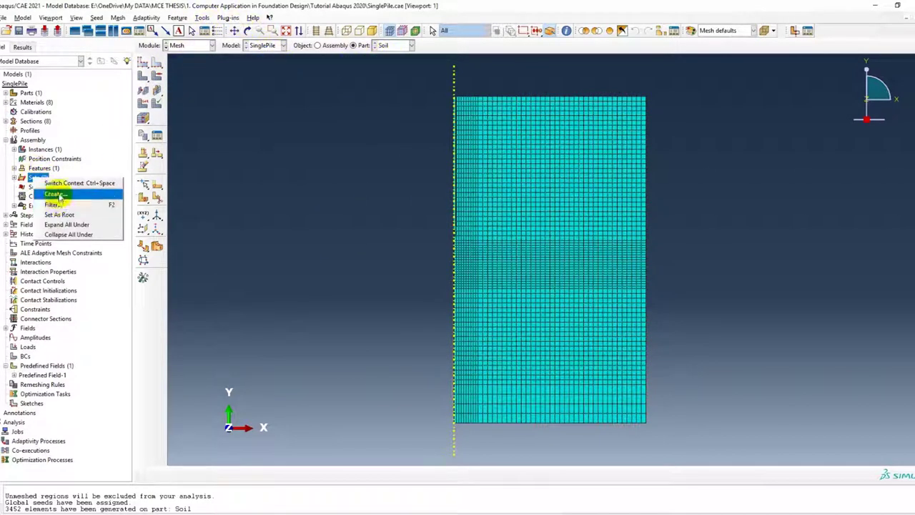
pyautogui.click(55, 194)
pyautogui.write('Master')
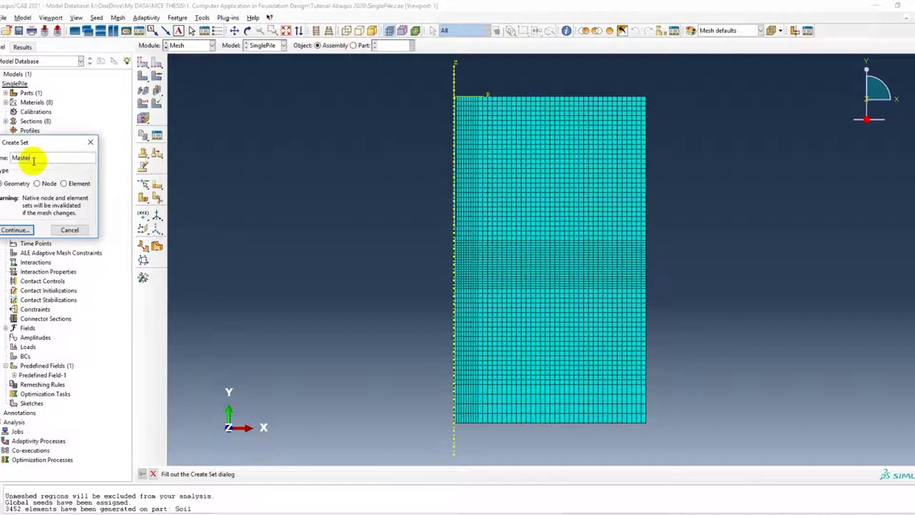
pyautogui.click(37, 183)
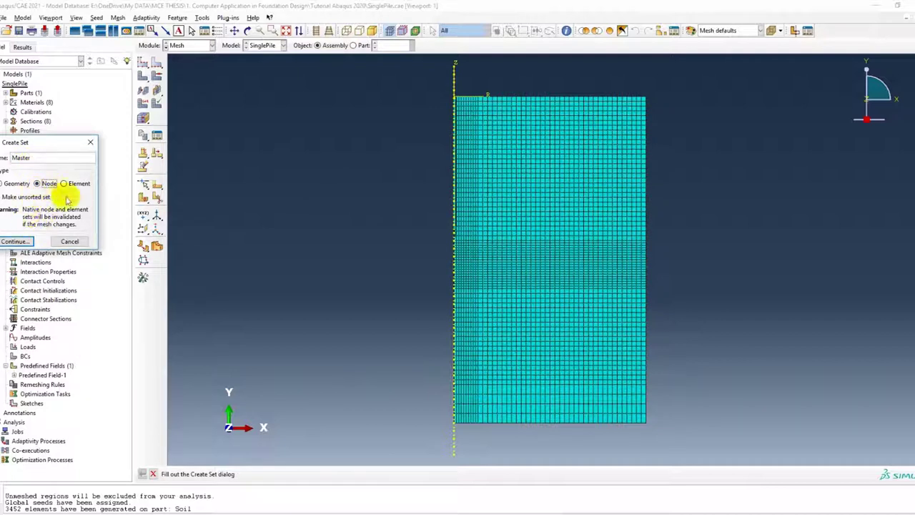
pyautogui.click(16, 241)
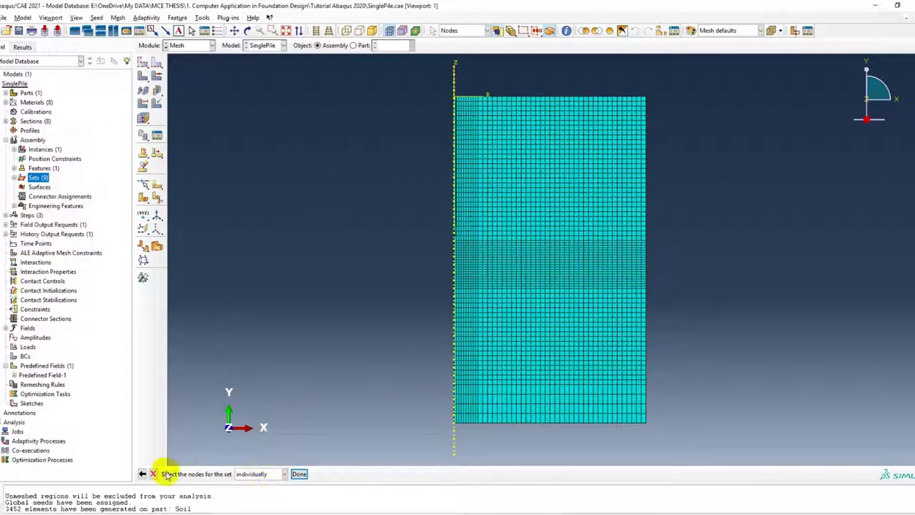
pyautogui.scroll(-1, 454, 96)
pyautogui.scroll(-1, 454, 96)
pyautogui.scroll(1, 454, 97)
pyautogui.scroll(3, 454, 97)
pyautogui.scroll(1, 454, 96)
pyautogui.scroll(1, 454, 97)
pyautogui.scroll(1, 454, 107)
pyautogui.scroll(1, 454, 123)
pyautogui.scroll(1, 452, 118)
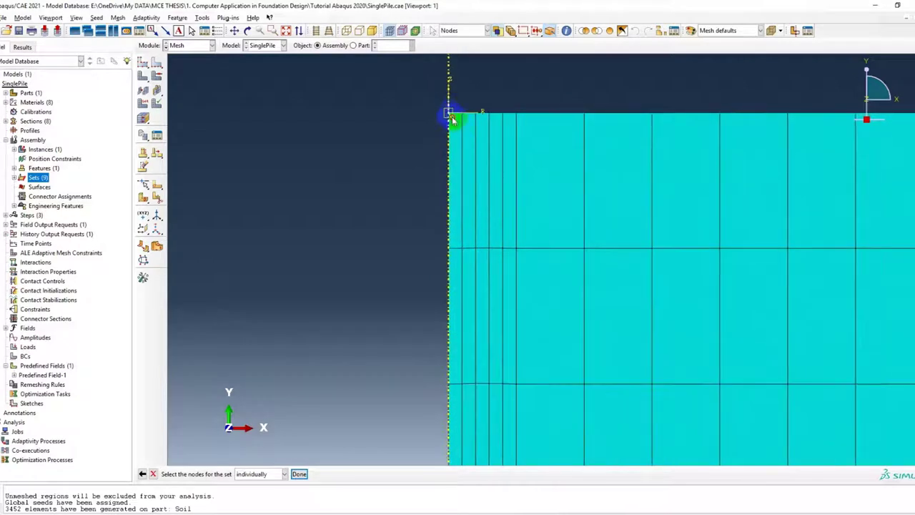
pyautogui.click(298, 473)
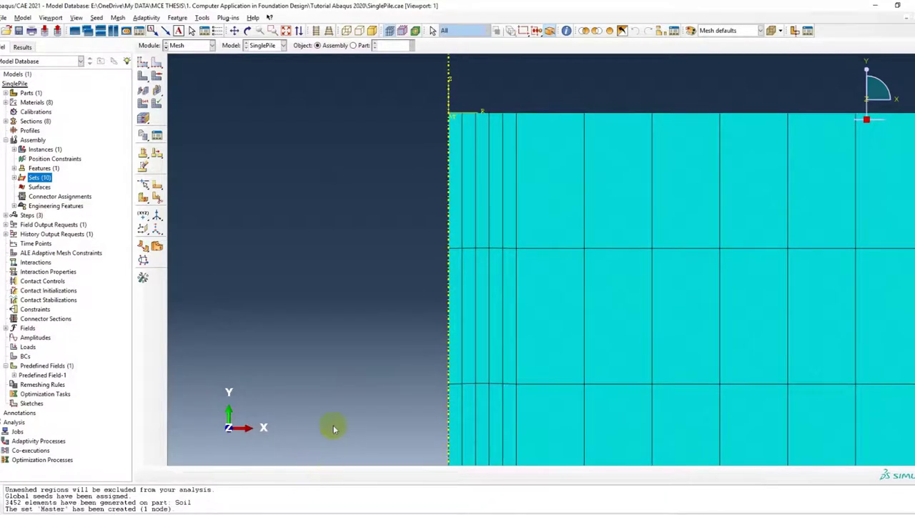
# Step: Expand the assembly's sets to confirm Master is listed, then collapse them
pyautogui.click(14, 177)
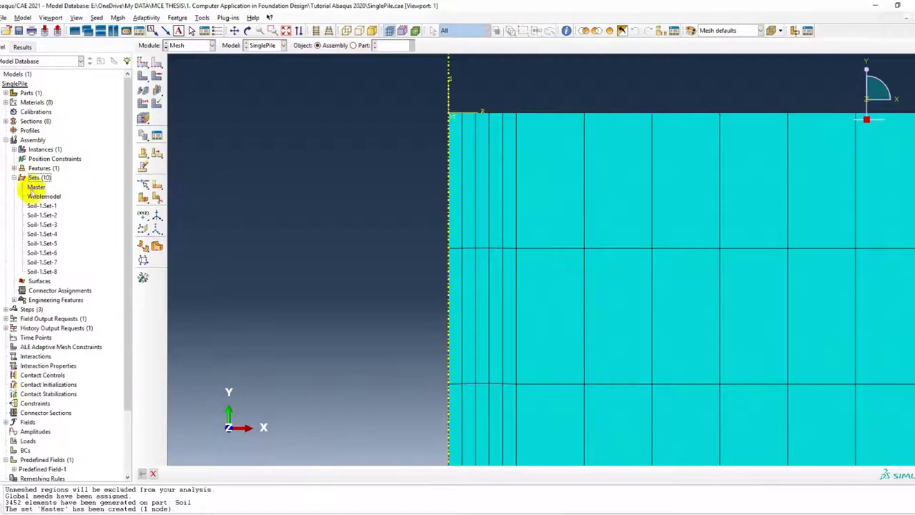
pyautogui.click(13, 178)
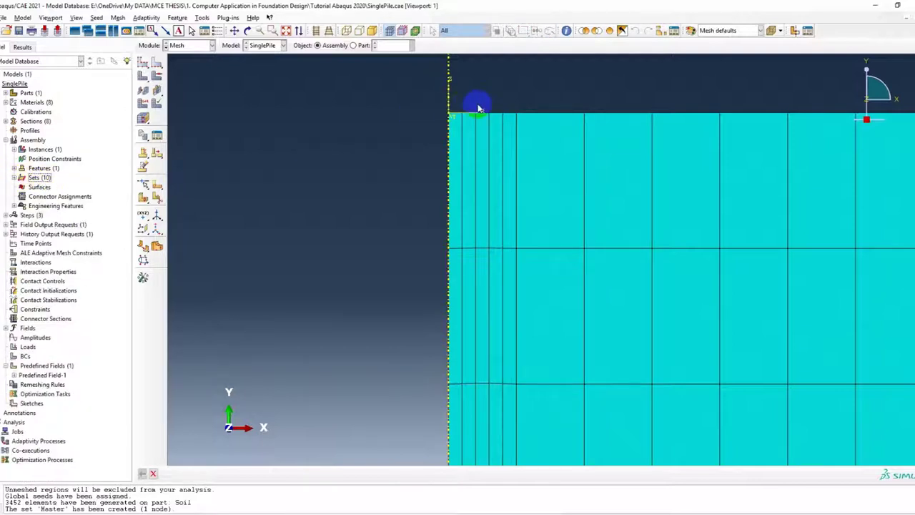
pyautogui.click(211, 45)
# Step: Return to the Assembly module and start a new node set named Slave
pyautogui.click(183, 75)
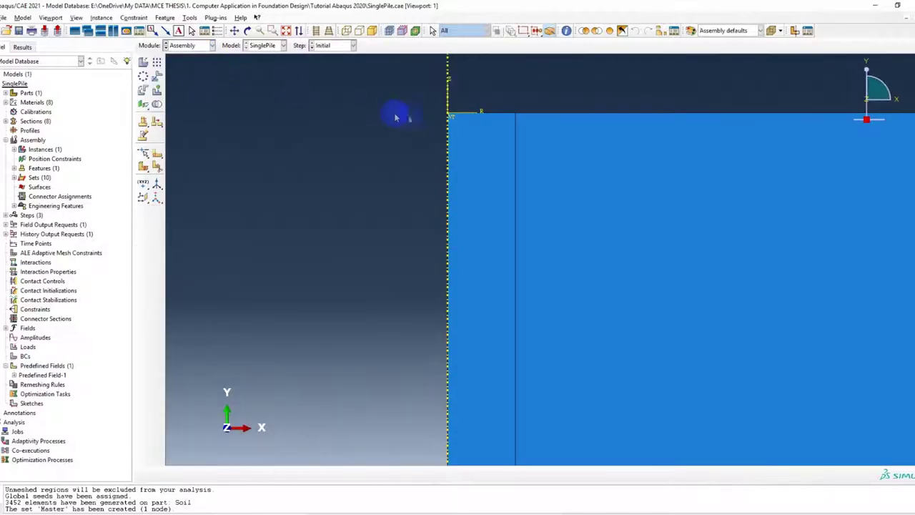
pyautogui.rightClick(41, 179)
pyautogui.click(63, 193)
pyautogui.write('Slave')
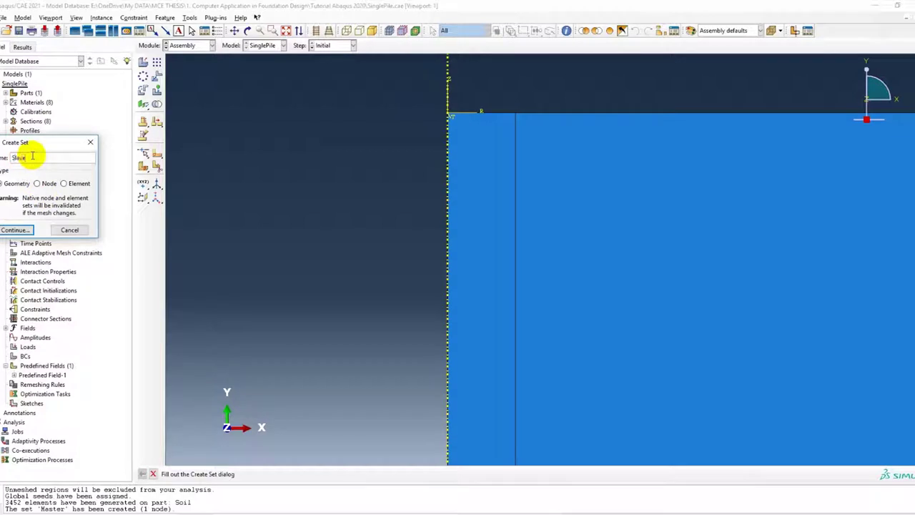
pyautogui.click(36, 183)
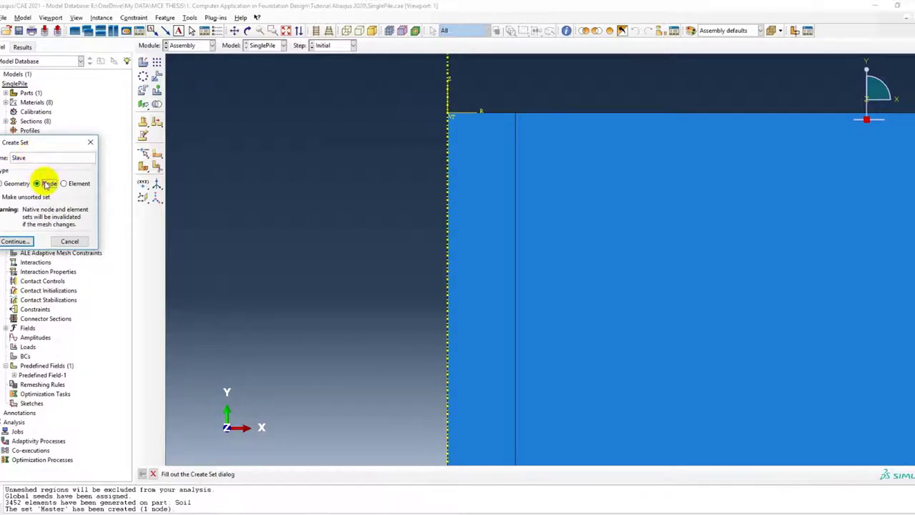
pyautogui.click(22, 242)
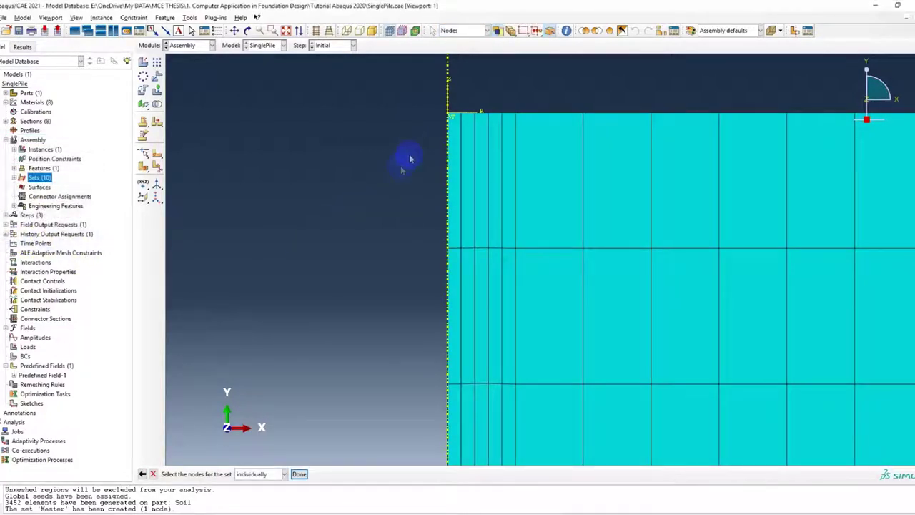
# Step: Box-select the ten nodes along the soil's top edge and finish the Slave set
pyautogui.click(452, 115)
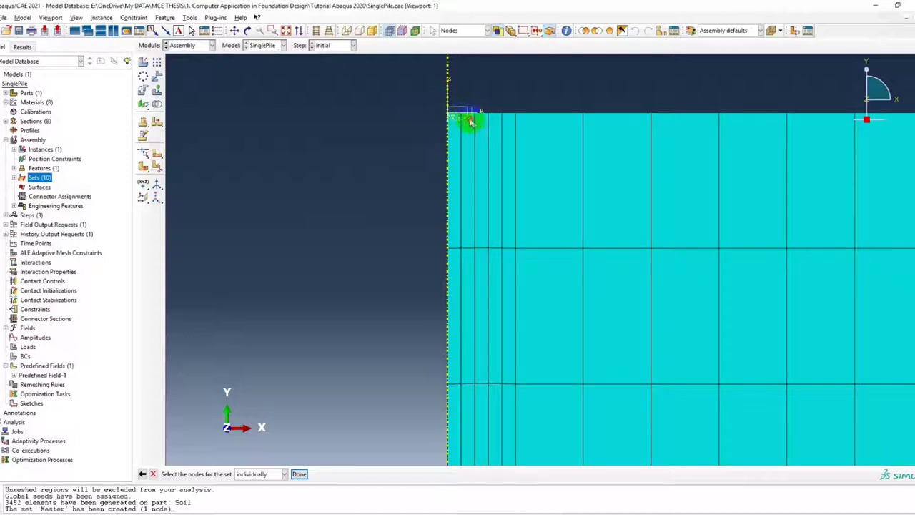
pyautogui.moveTo(453, 107); pyautogui.dragTo(518, 124)
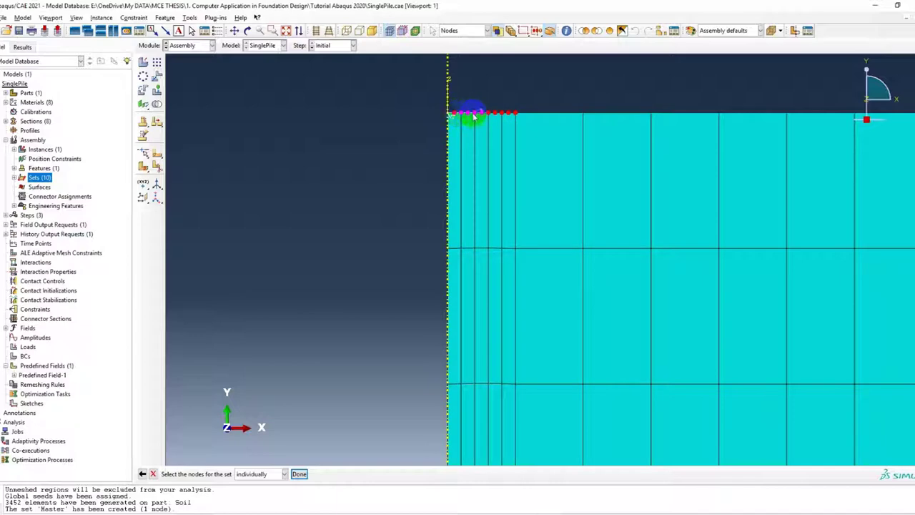
pyautogui.moveTo(452, 109); pyautogui.dragTo(520, 123)
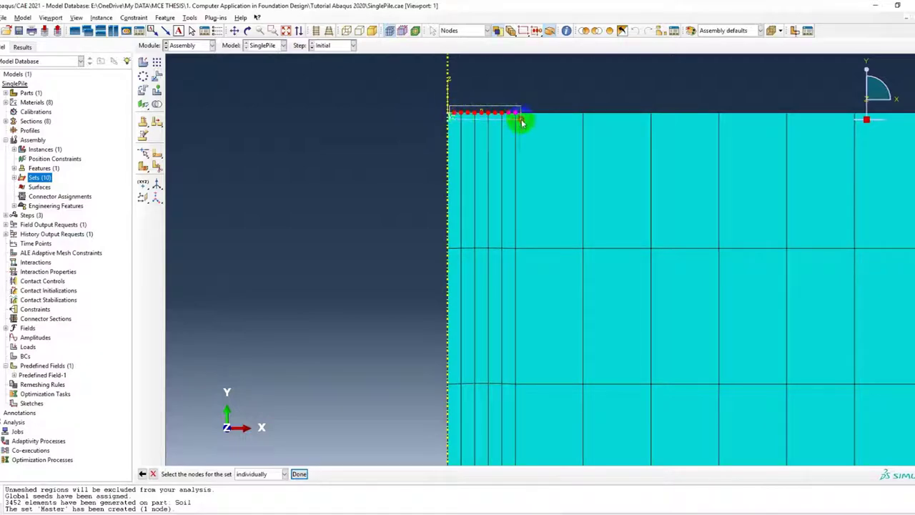
pyautogui.scroll(1, 521, 120)
pyautogui.scroll(-2, 521, 123)
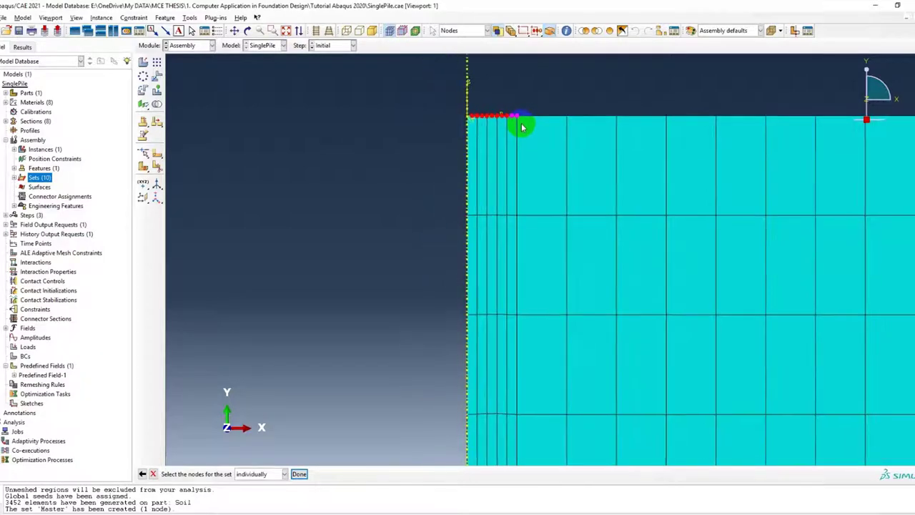
pyautogui.scroll(-1, 521, 123)
pyautogui.scroll(-1, 521, 123)
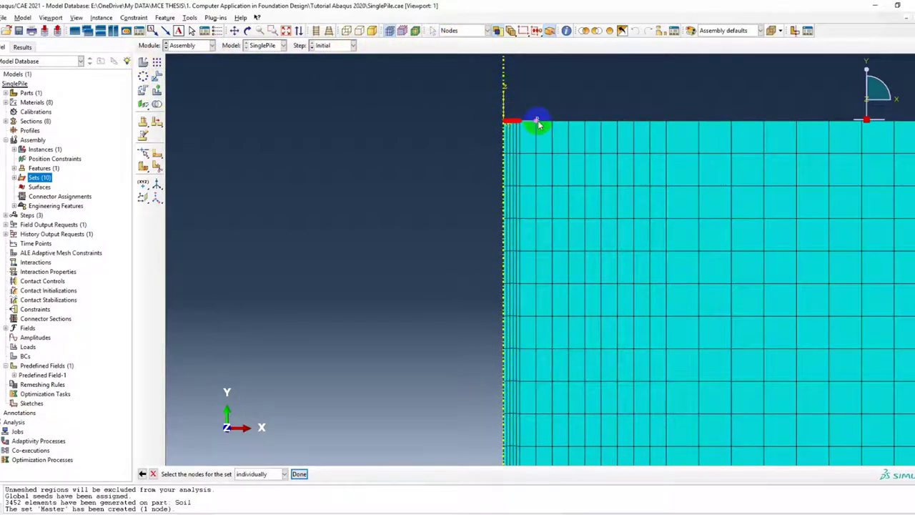
pyautogui.scroll(-1, 537, 118)
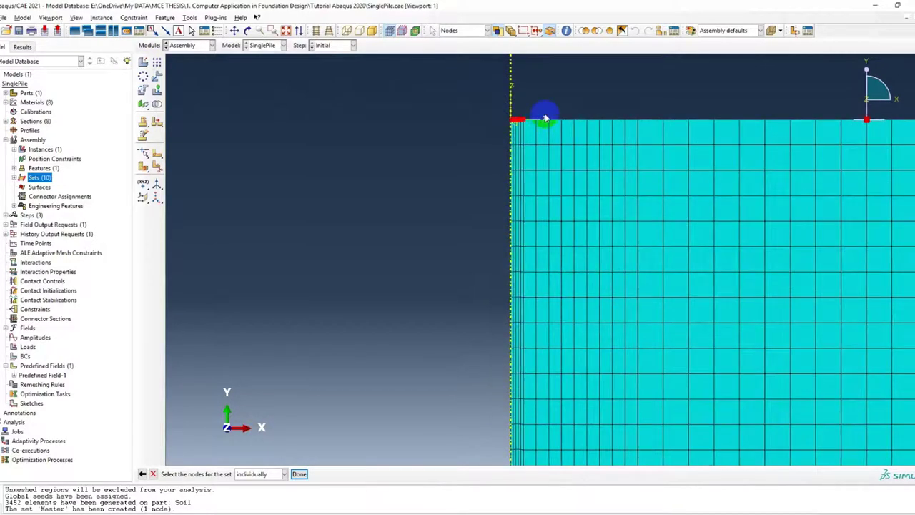
pyautogui.scroll(-1, 544, 118)
pyautogui.scroll(-1, 540, 119)
pyautogui.scroll(-1, 536, 120)
pyautogui.scroll(-1, 532, 120)
pyautogui.scroll(2, 533, 120)
pyautogui.scroll(1, 531, 121)
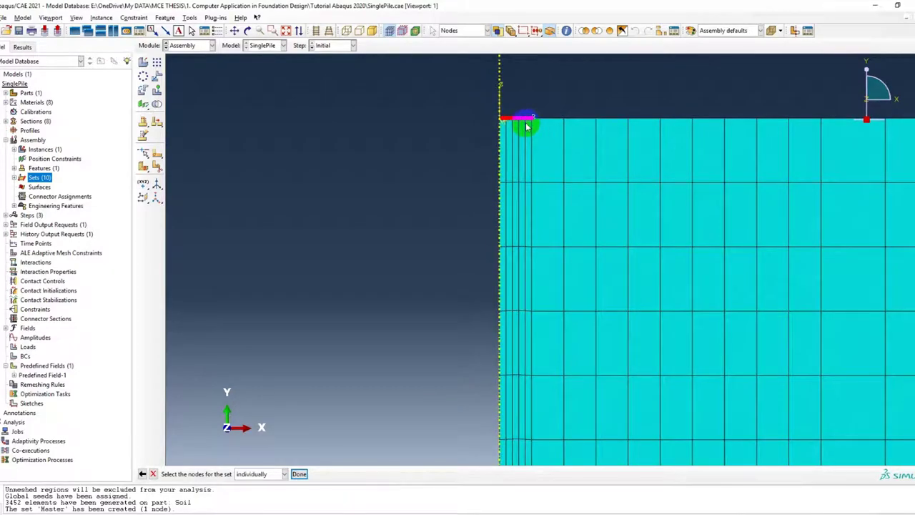
pyautogui.scroll(-1, 526, 126)
pyautogui.scroll(-1, 527, 125)
pyautogui.scroll(-1, 528, 125)
pyautogui.scroll(-2, 529, 123)
pyautogui.scroll(1, 529, 122)
pyautogui.scroll(1, 528, 123)
pyautogui.scroll(1, 526, 123)
pyautogui.scroll(1, 525, 124)
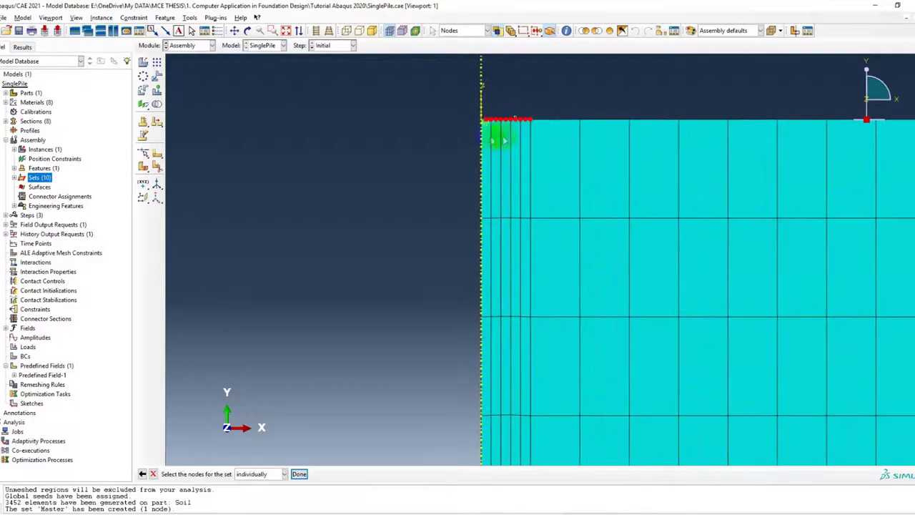
pyautogui.scroll(1, 500, 146)
pyautogui.scroll(-2, 525, 147)
pyautogui.scroll(2, 524, 144)
pyautogui.scroll(-2, 525, 145)
pyautogui.scroll(-1, 525, 144)
pyautogui.scroll(-1, 527, 142)
pyautogui.scroll(-1, 527, 143)
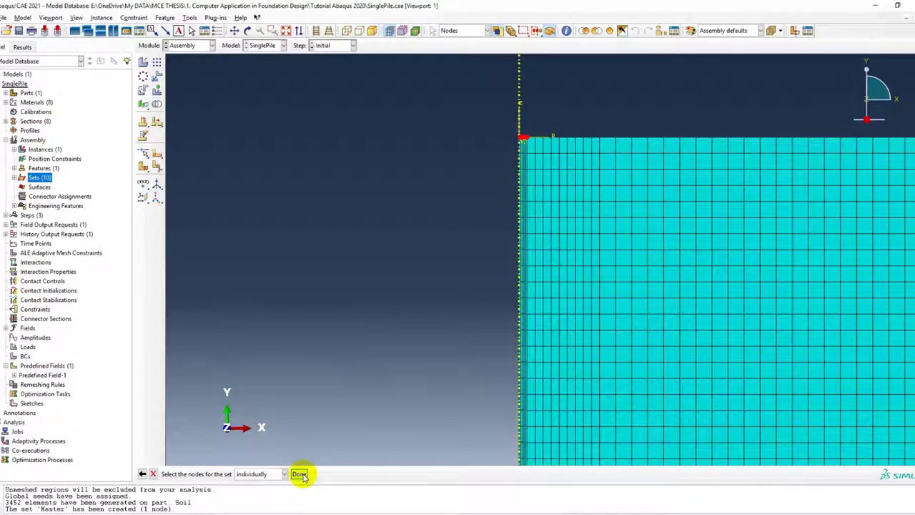
pyautogui.click(301, 474)
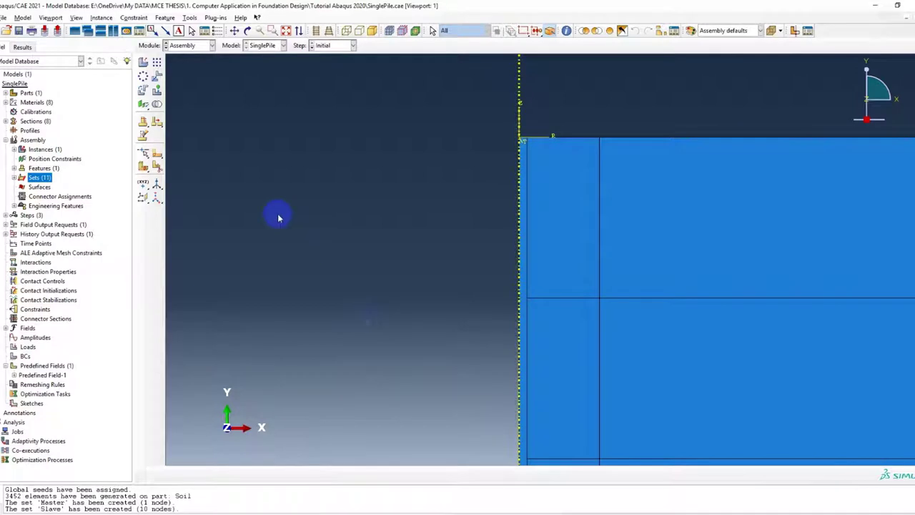
# Step: Cancel the node reselection and expand Assembly > Sets (11) to show Master and Slave
pyautogui.click(14, 177)
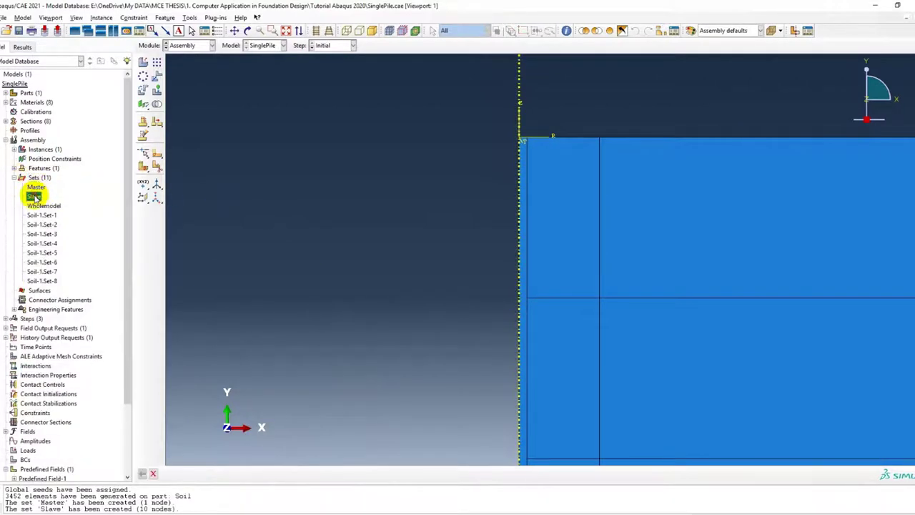
pyautogui.doubleClick(34, 197)
pyautogui.doubleClick(36, 188)
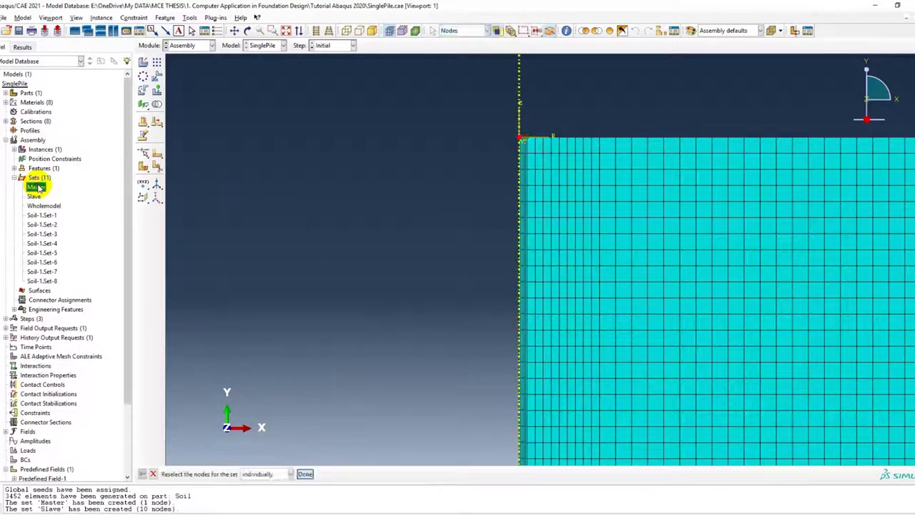
pyautogui.click(15, 177)
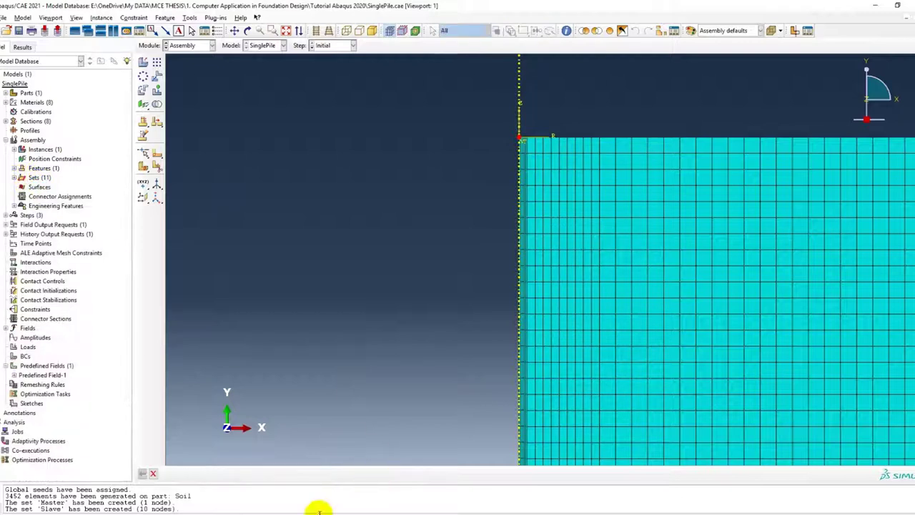
pyautogui.click(153, 473)
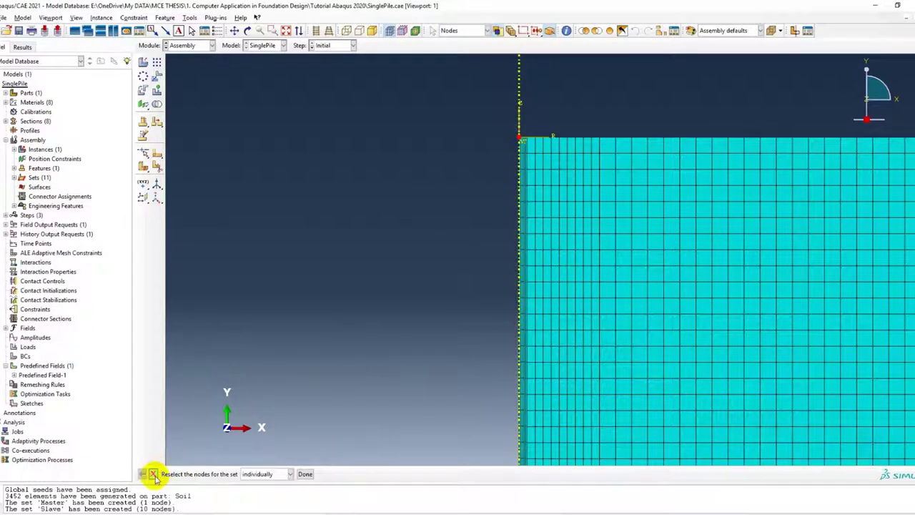
pyautogui.click(151, 474)
pyautogui.scroll(1, 328, 186)
pyautogui.scroll(-1, 336, 182)
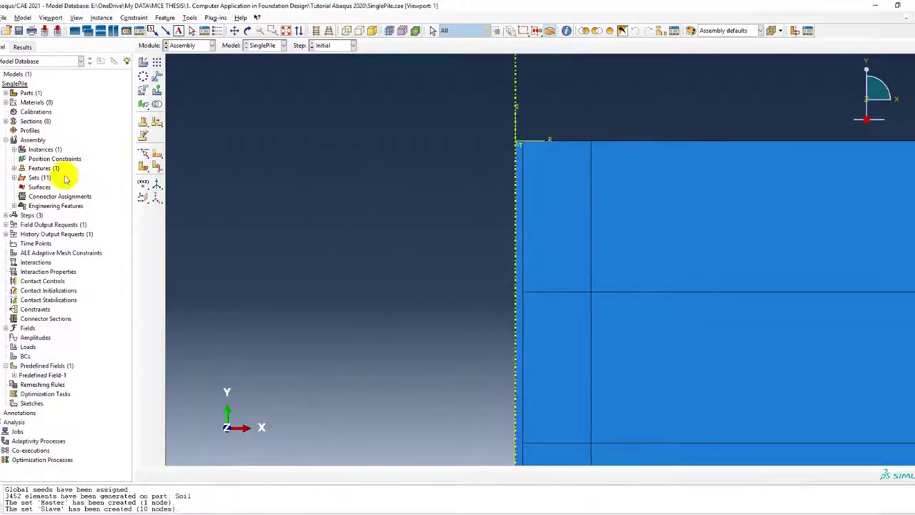
pyautogui.click(15, 177)
pyautogui.click(35, 187)
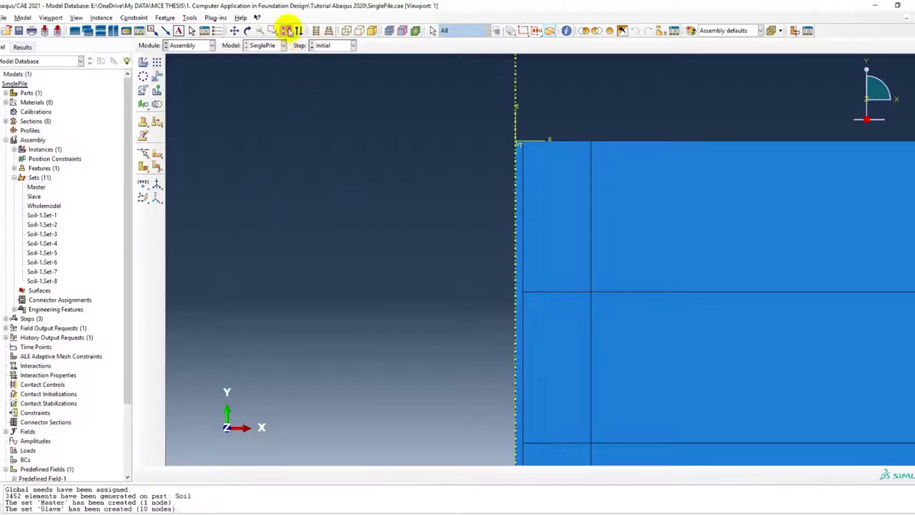
# Step: Auto-fit the pile model, collapse the assembly tree, and start creating a new constraint
pyautogui.click(286, 30)
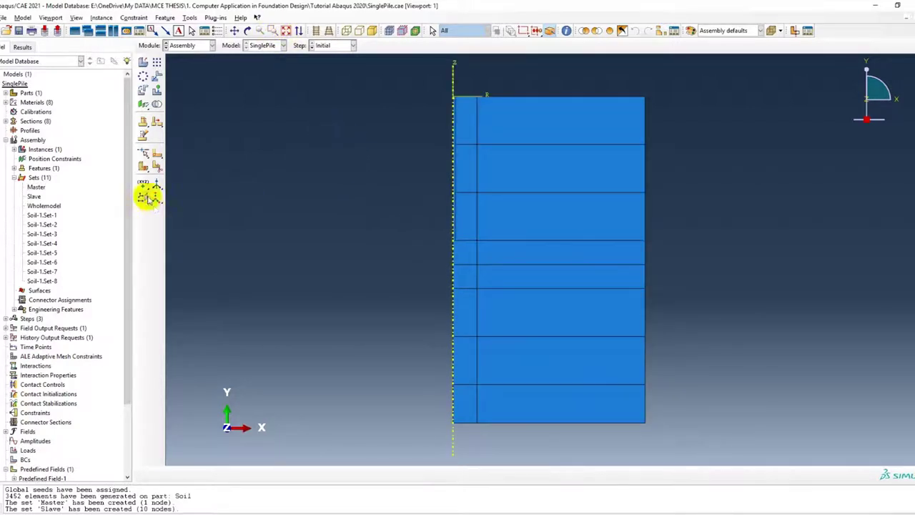
pyautogui.click(14, 177)
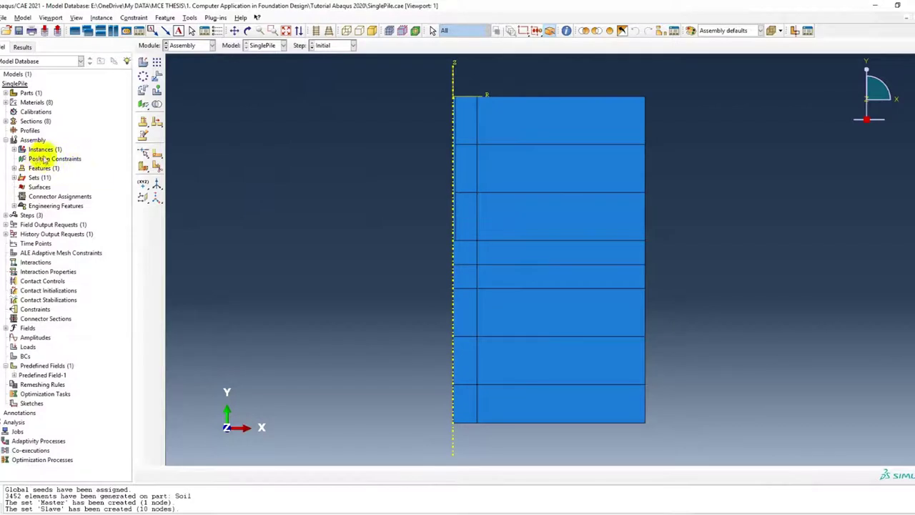
pyautogui.click(7, 139)
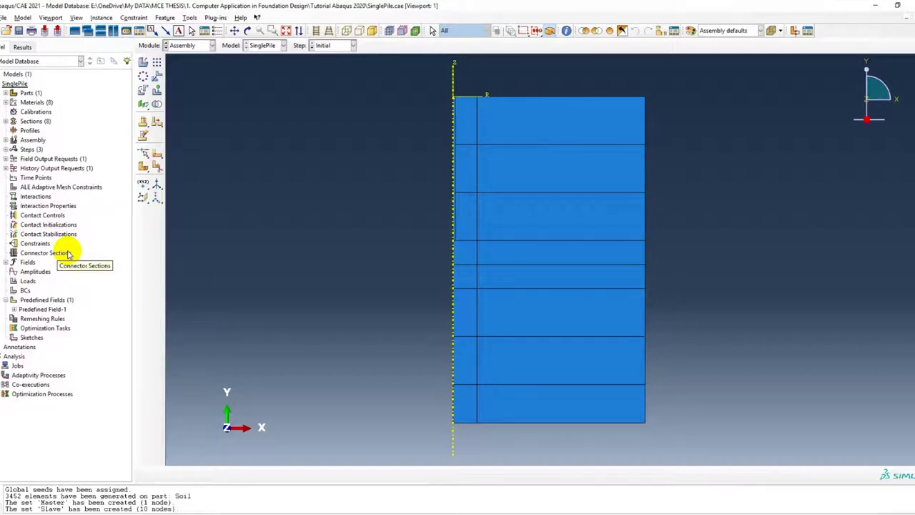
pyautogui.doubleClick(36, 244)
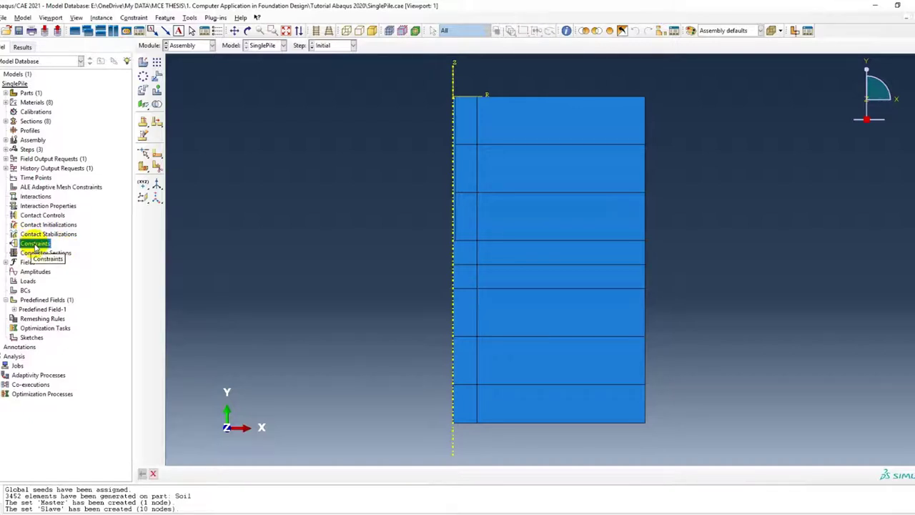
pyautogui.rightClick(40, 245)
pyautogui.click(127, 270)
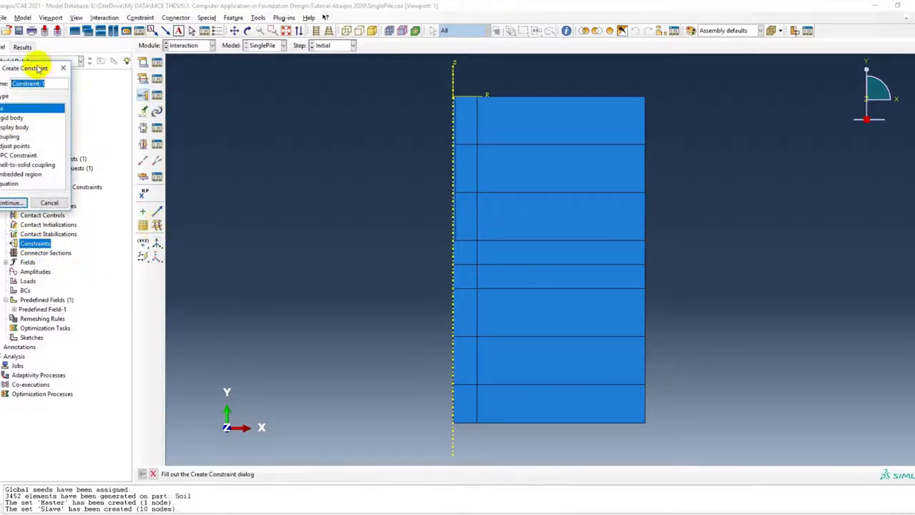
# Step: Choose Equation as the type for Constraint-1 and continue to its empty term table
pyautogui.moveTo(26, 68); pyautogui.dragTo(170, 180)
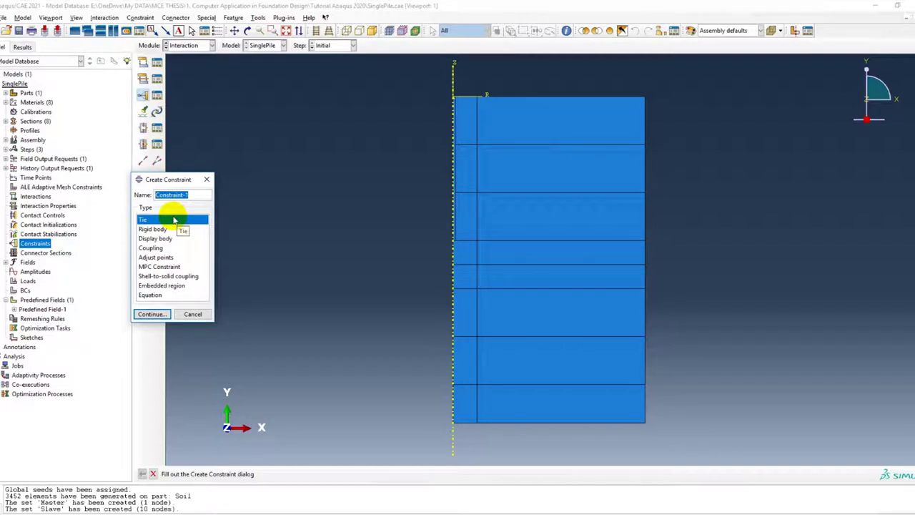
pyautogui.click(188, 195)
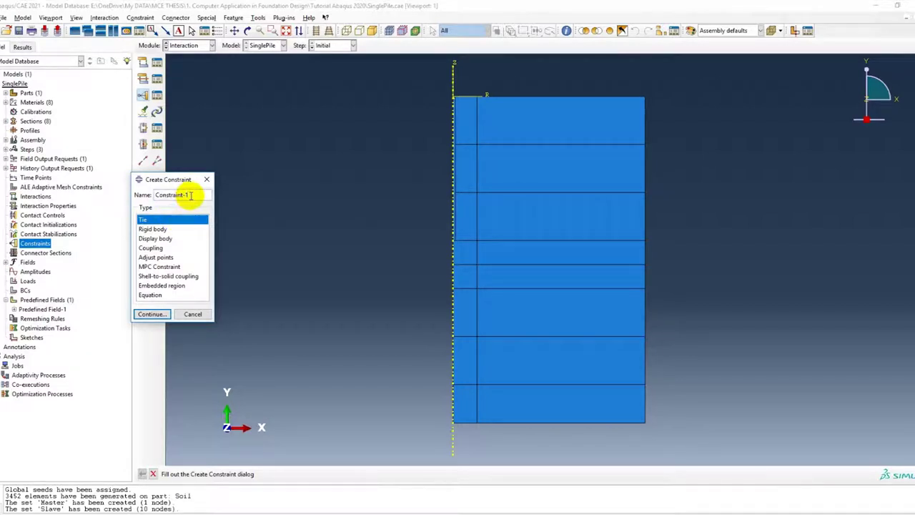
pyautogui.click(158, 294)
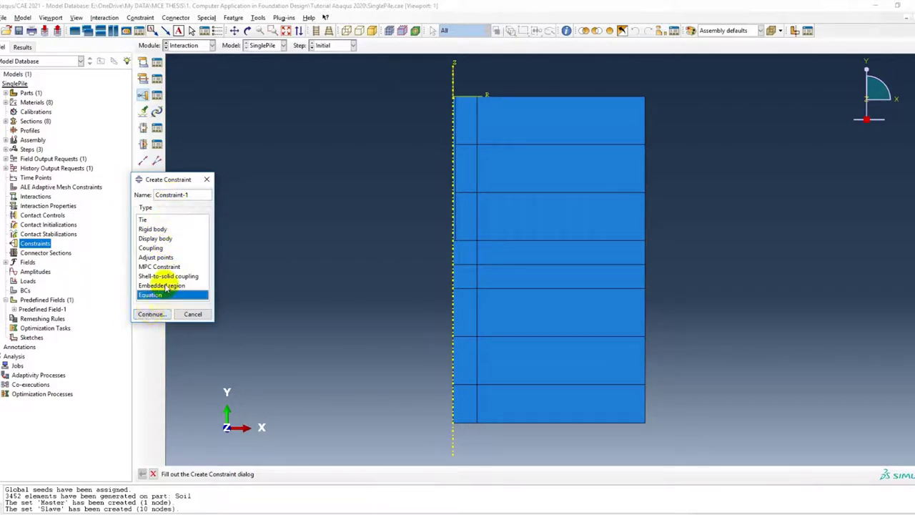
pyautogui.click(149, 314)
pyautogui.moveTo(82, 84); pyautogui.dragTo(251, 143)
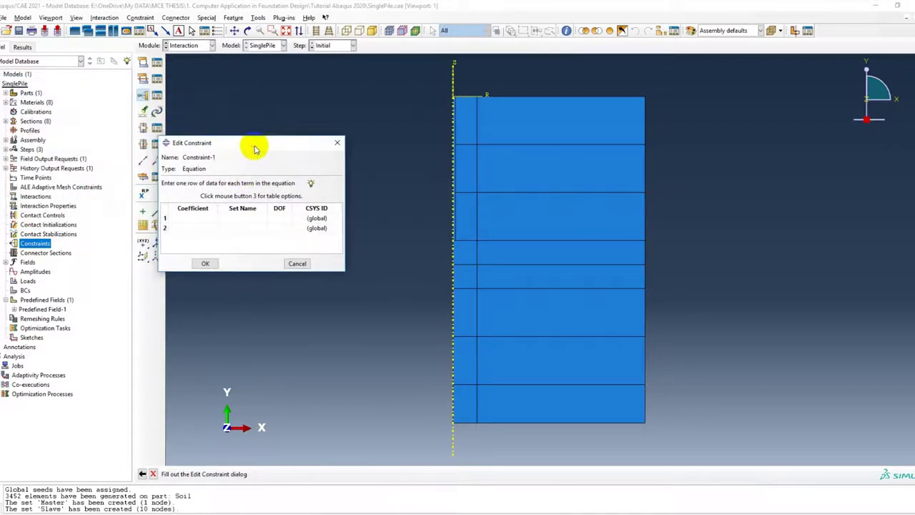
# Step: Enter the first equation term: coefficient 1, set Slave, DOF 2
pyautogui.doubleClick(193, 218)
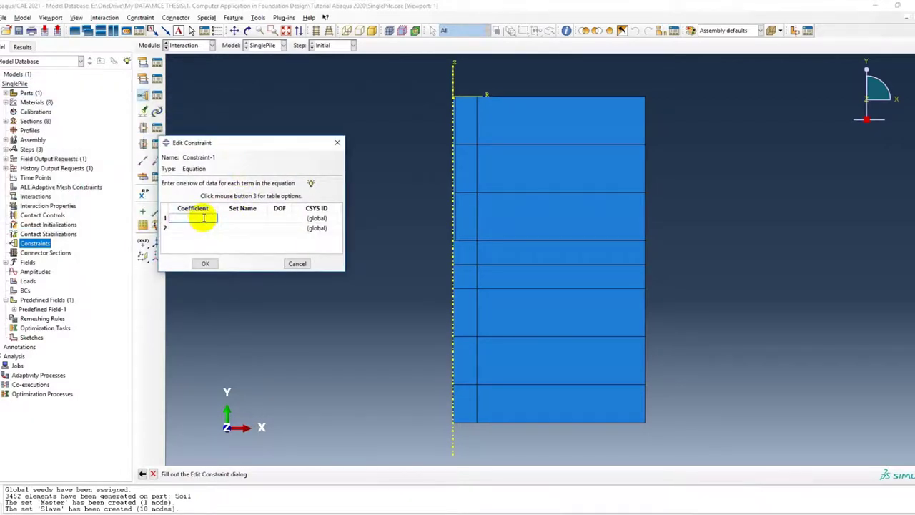
pyautogui.write('1')
pyautogui.click(239, 218)
pyautogui.click(263, 218)
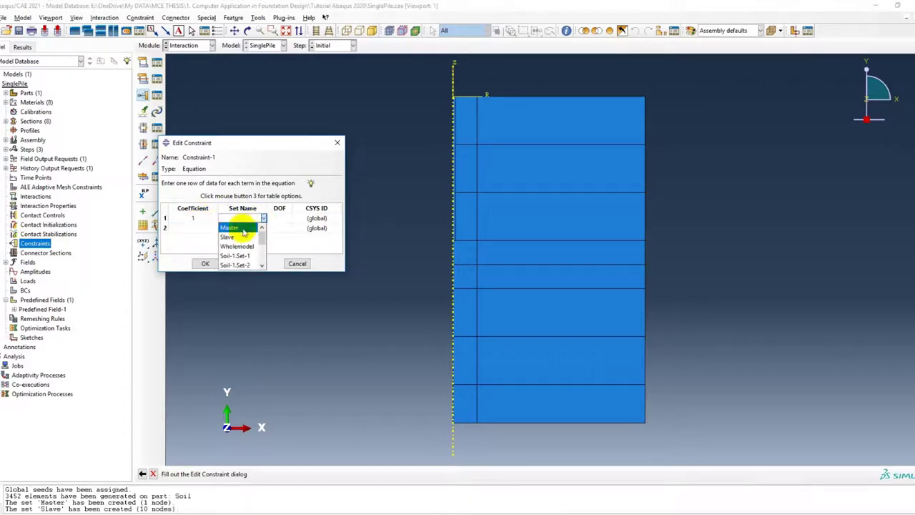
pyautogui.click(235, 237)
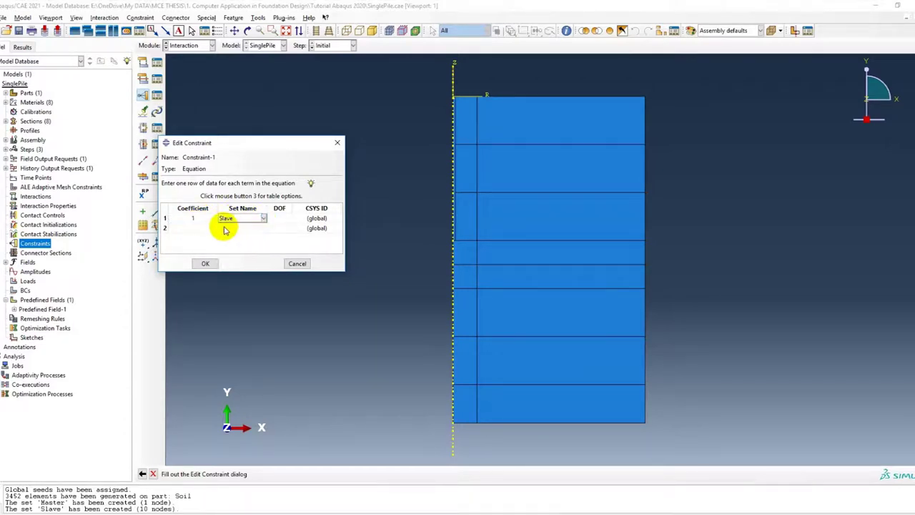
pyautogui.doubleClick(286, 218)
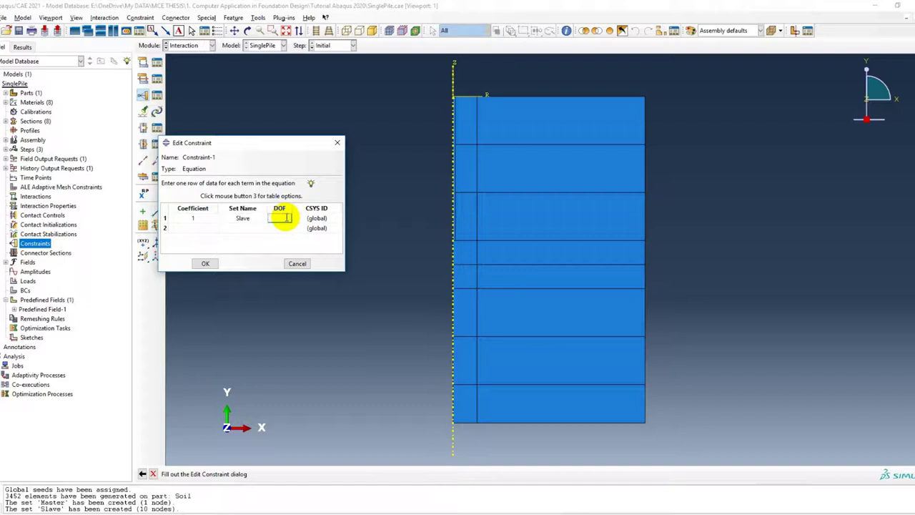
pyautogui.write('2')
pyautogui.press('Return')
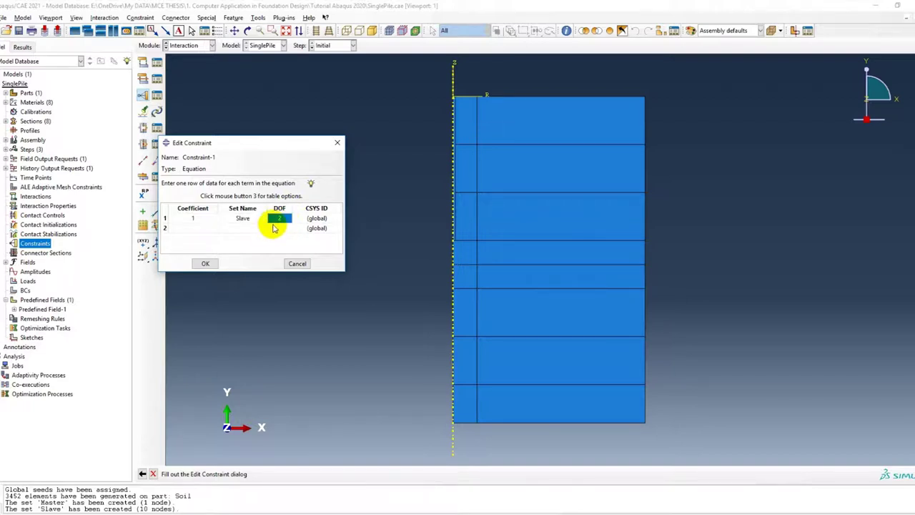
# Step: Enter the second term: coefficient -1, set Master, DOF 2, and save the constraint
pyautogui.doubleClick(185, 228)
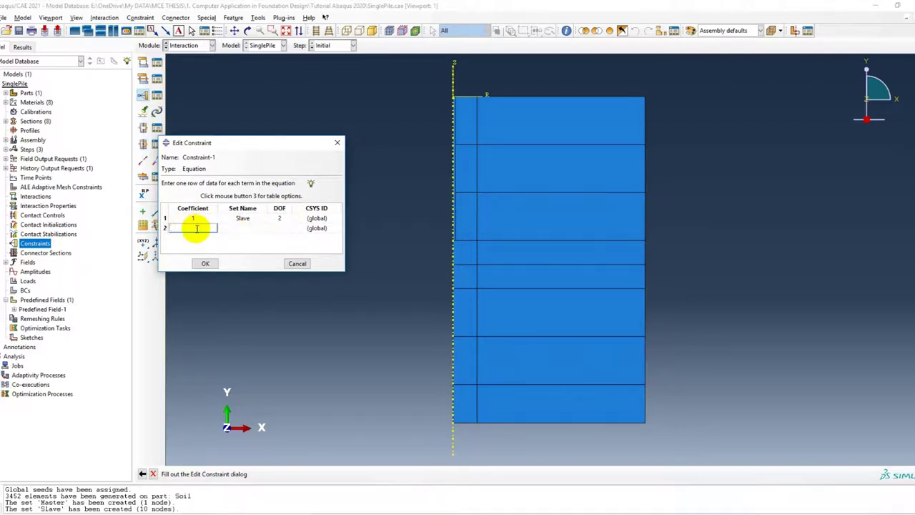
pyautogui.write('-1')
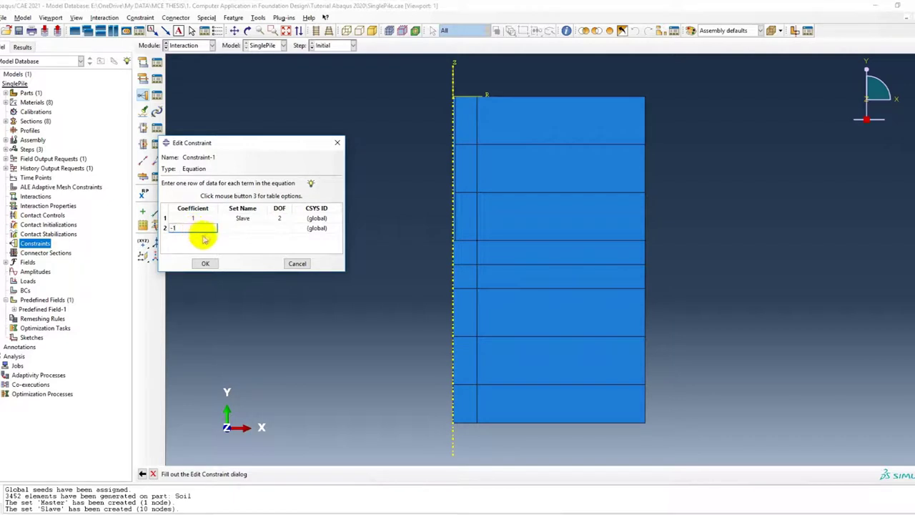
pyautogui.doubleClick(236, 228)
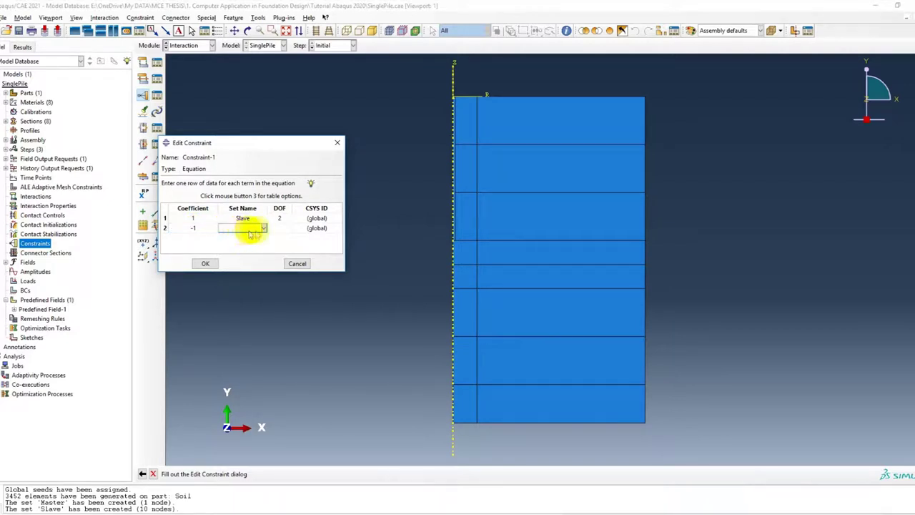
pyautogui.click(263, 227)
pyautogui.click(243, 246)
pyautogui.click(277, 228)
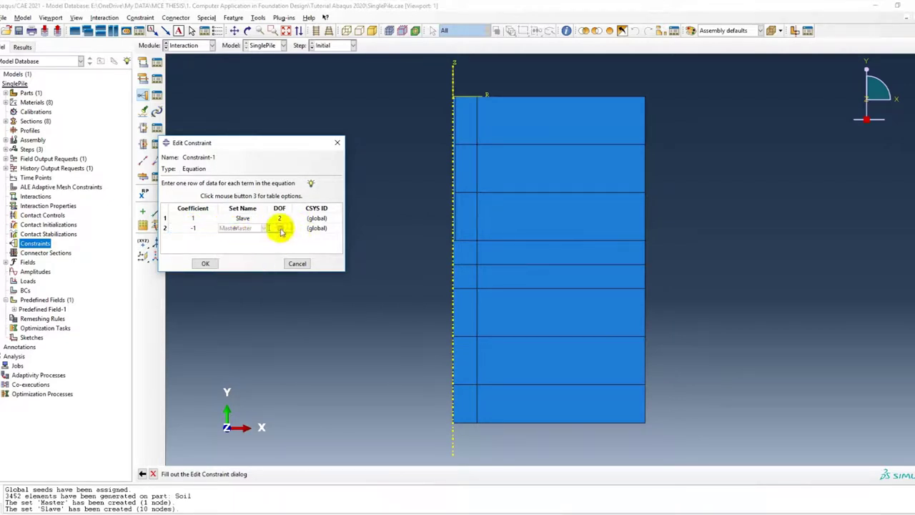
pyautogui.write('2')
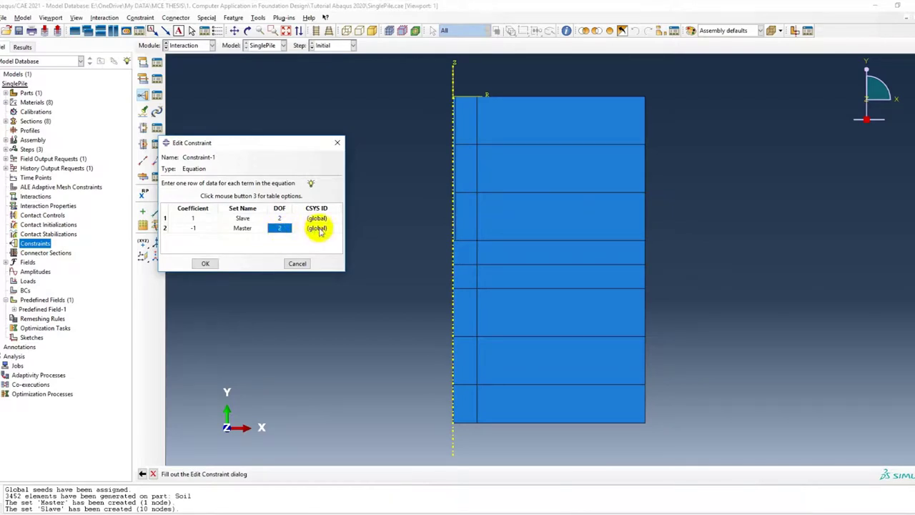
pyautogui.click(205, 264)
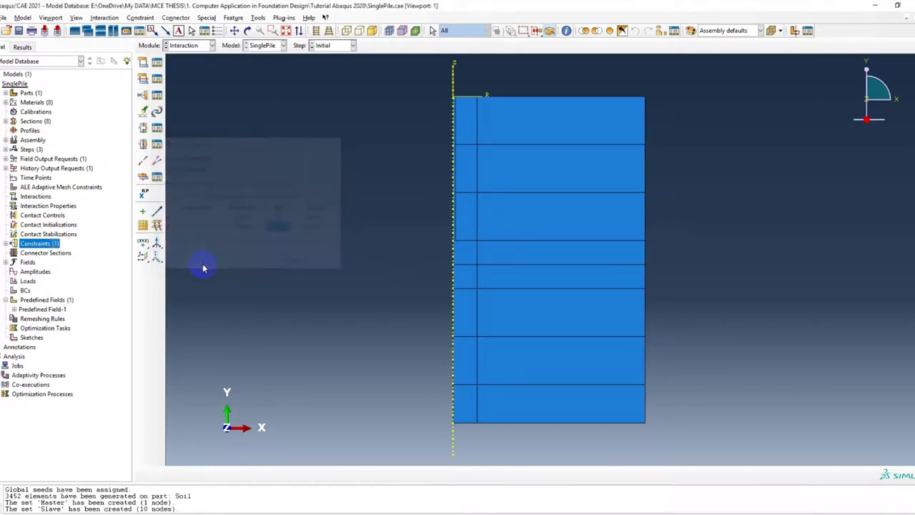
# Step: Expand Constraints (1) in the model tree to reveal Constraint-1
pyautogui.click(7, 244)
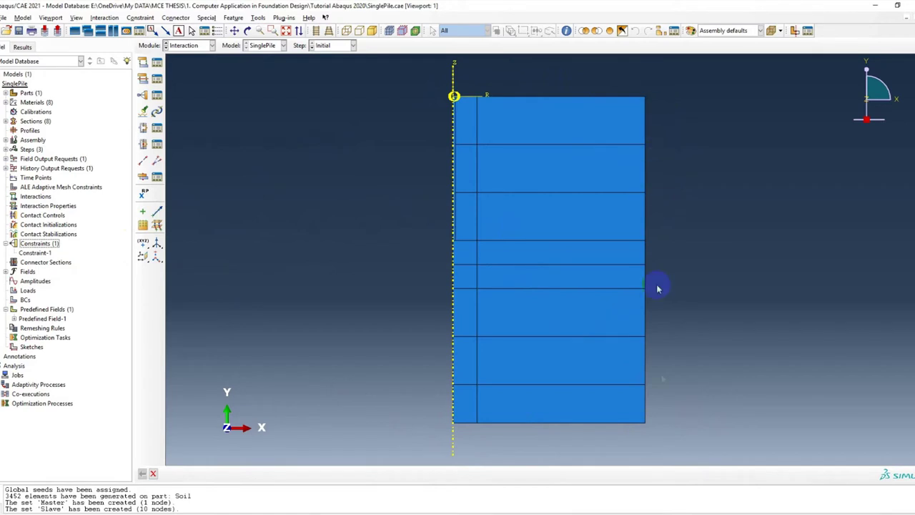
pyautogui.moveTo(602, 93); pyautogui.dragTo(458, 172)
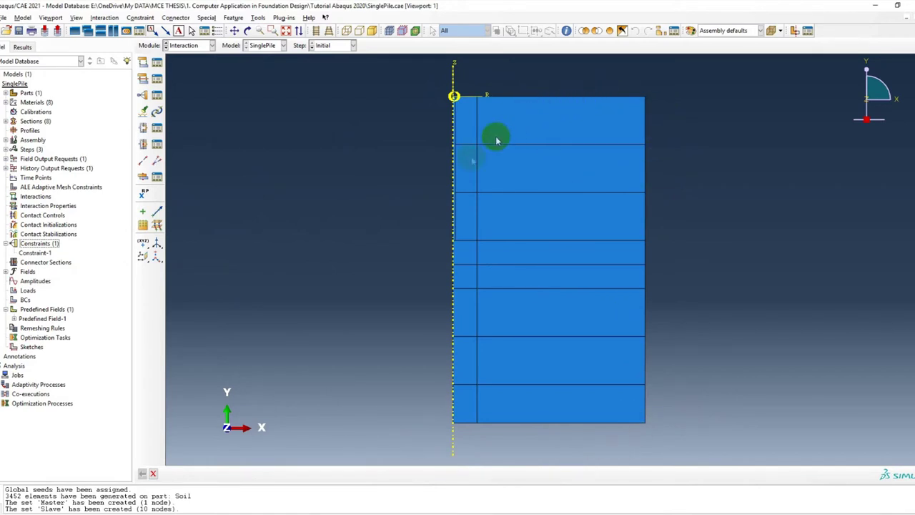